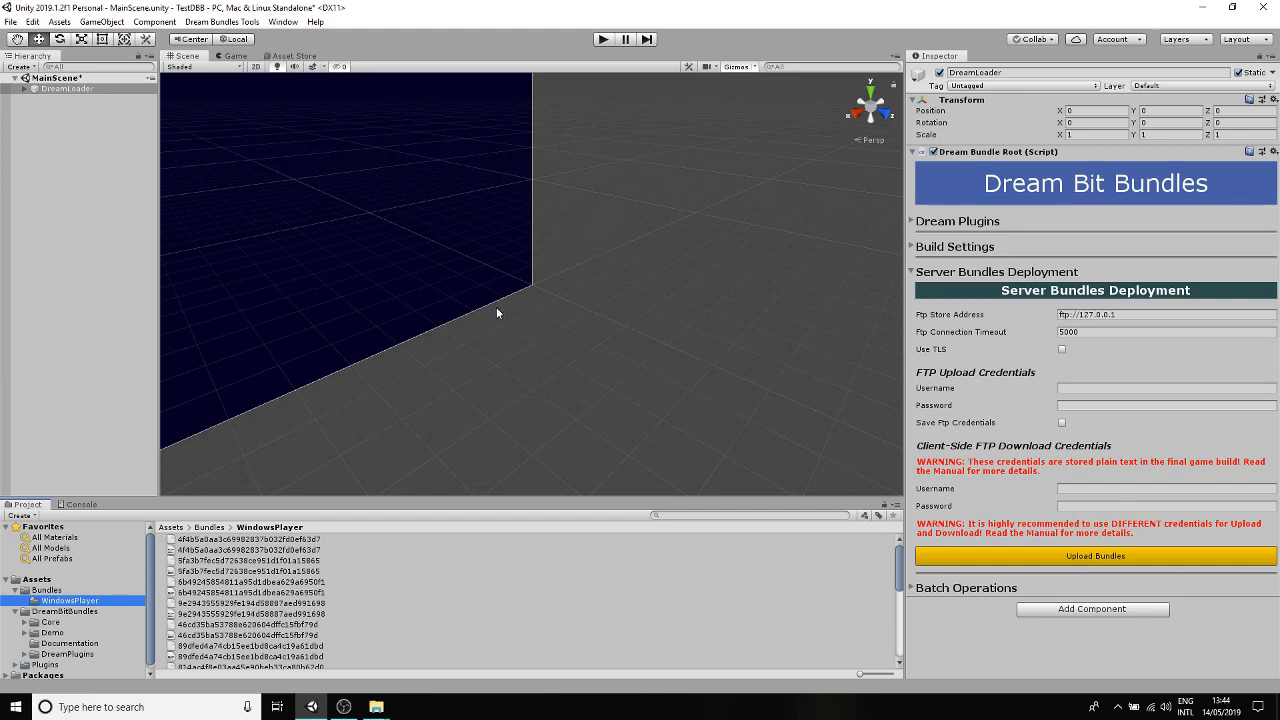
Step: Look through the built WindowsPlayer bundles and the Dream Plugins and Build Settings options of the DreamLoader object
scroll(215, 600, down, 10)
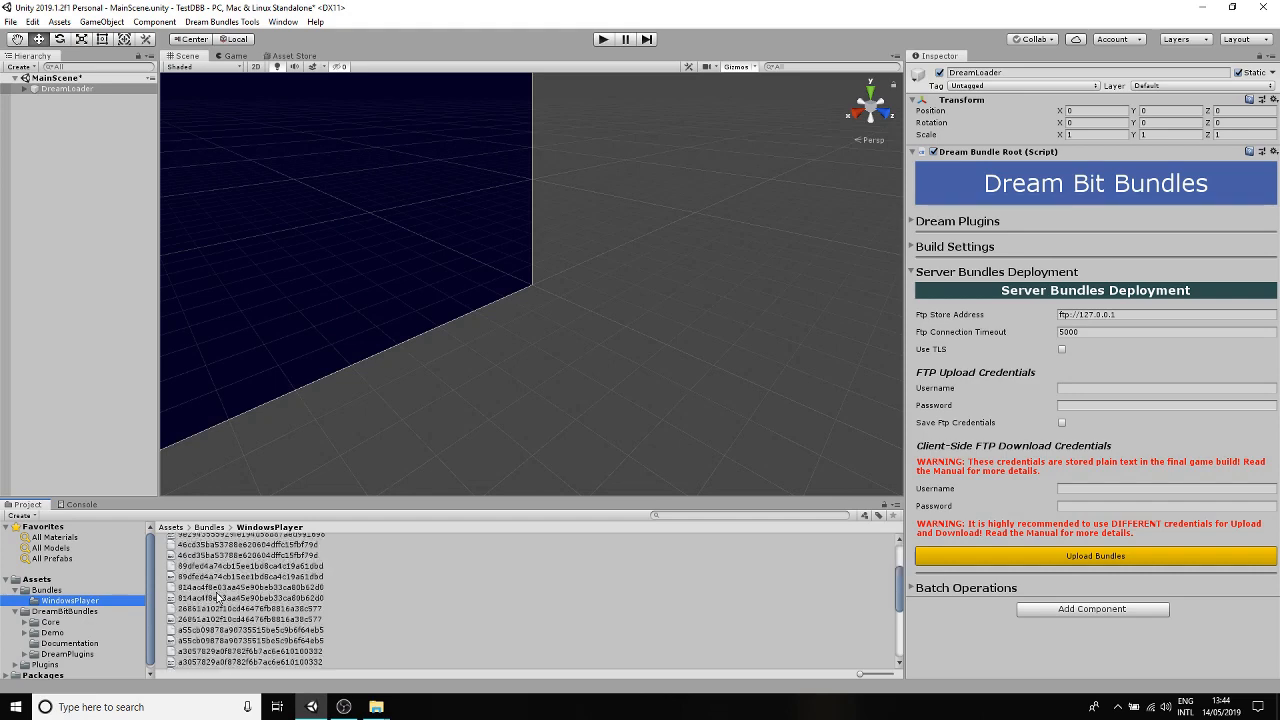
scroll(229, 597, up, 5)
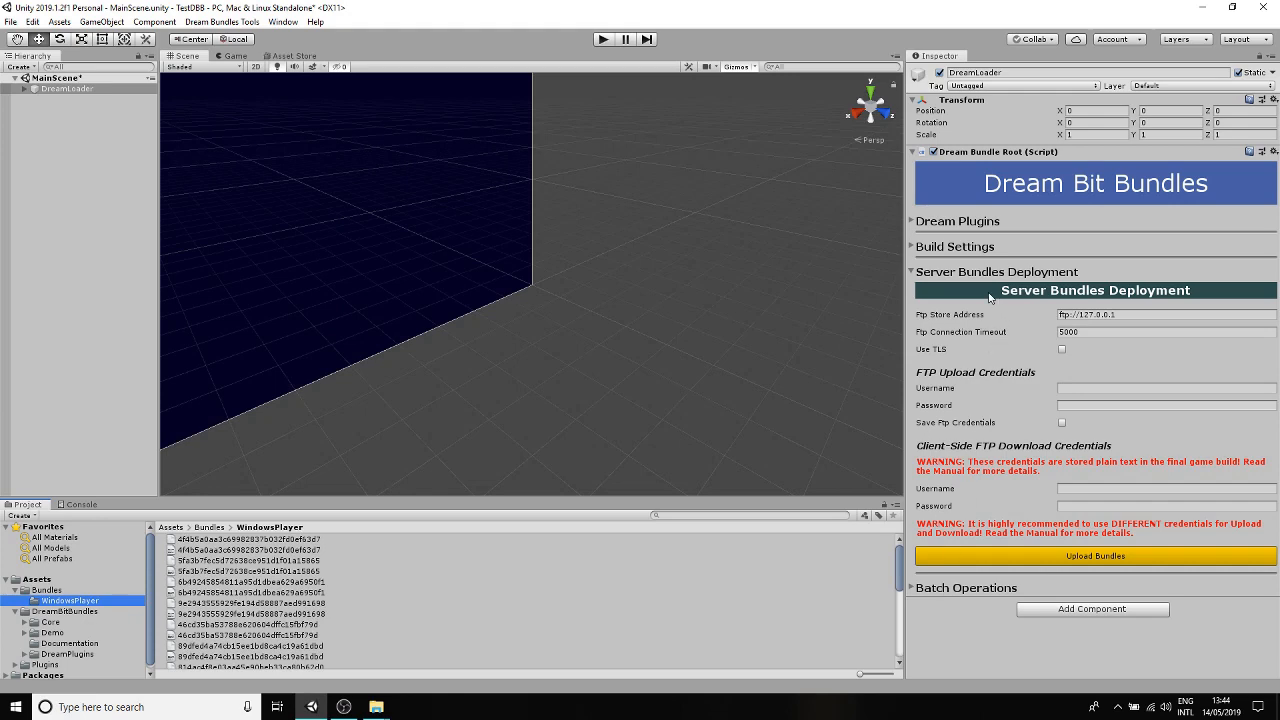
click(955, 247)
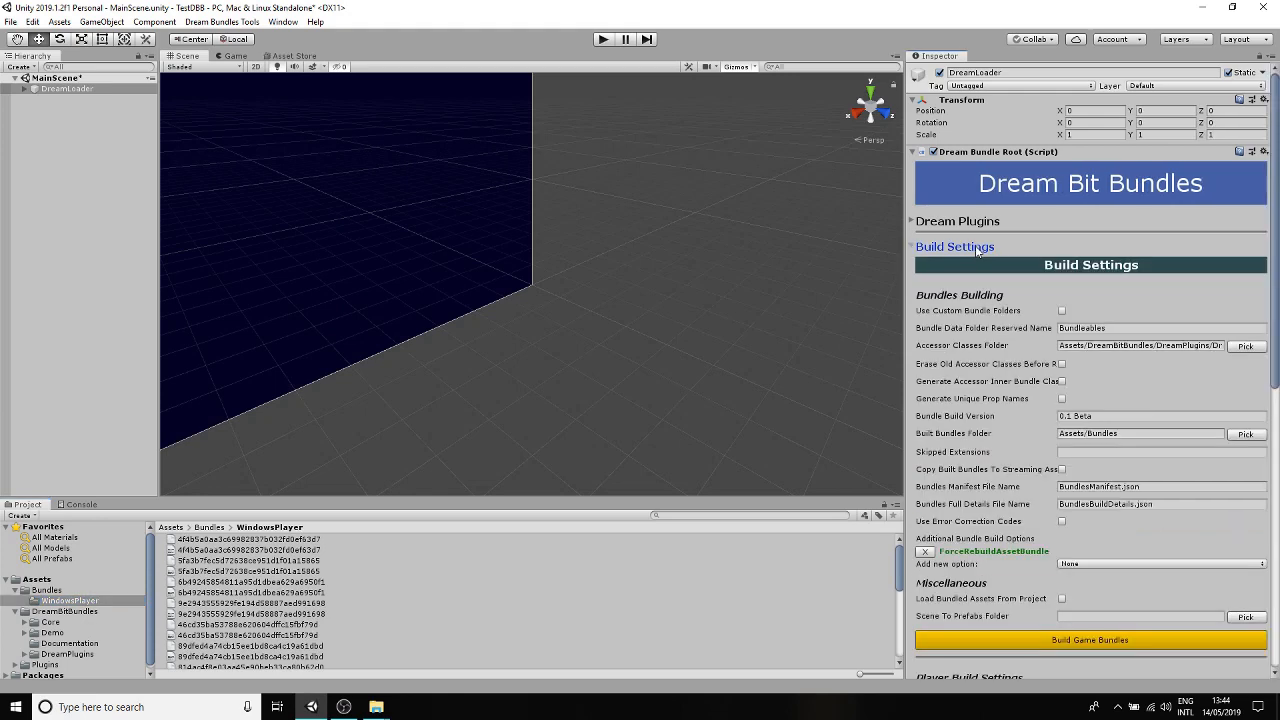
click(971, 222)
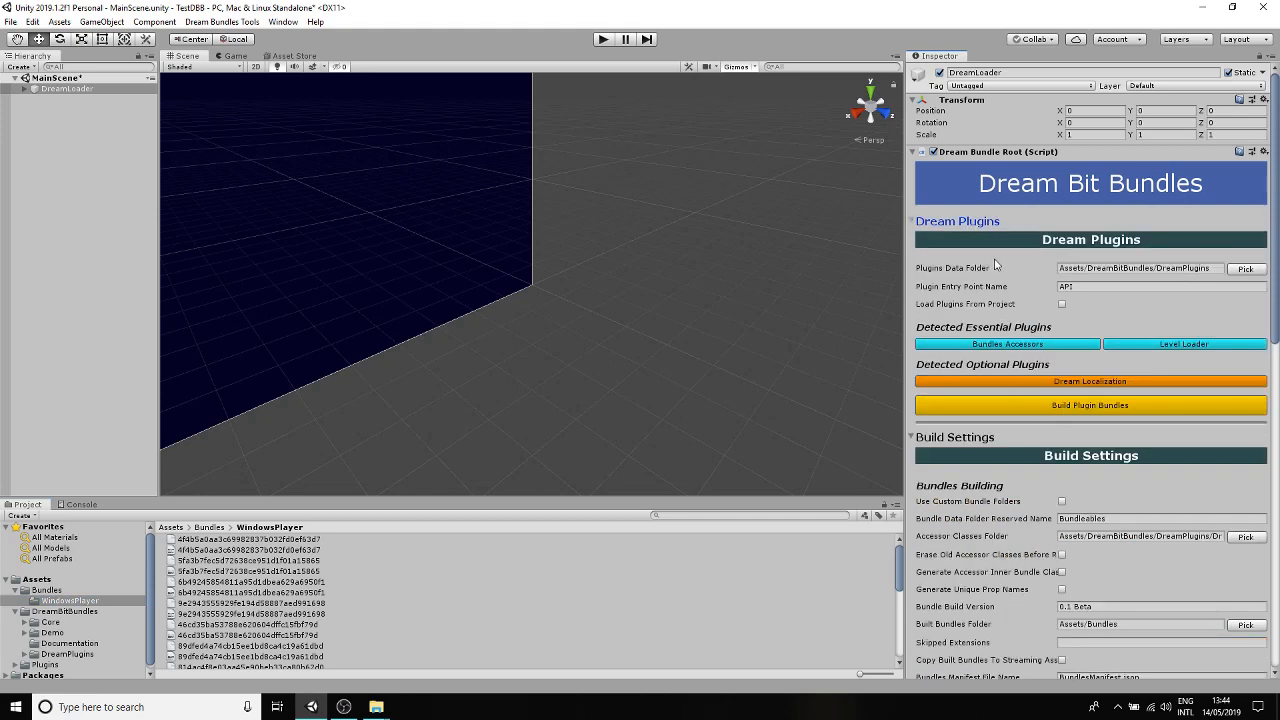
scroll(992, 290, down, 6)
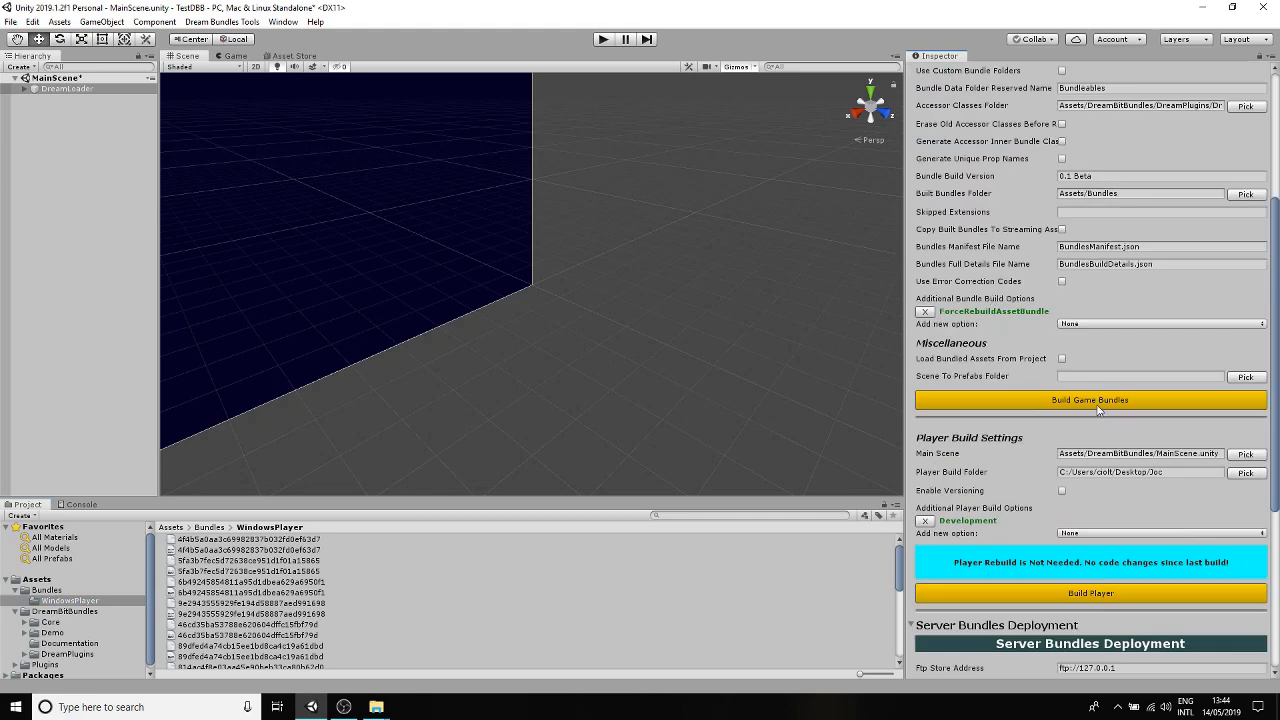
scroll(1098, 408, up, 5)
click(950, 248)
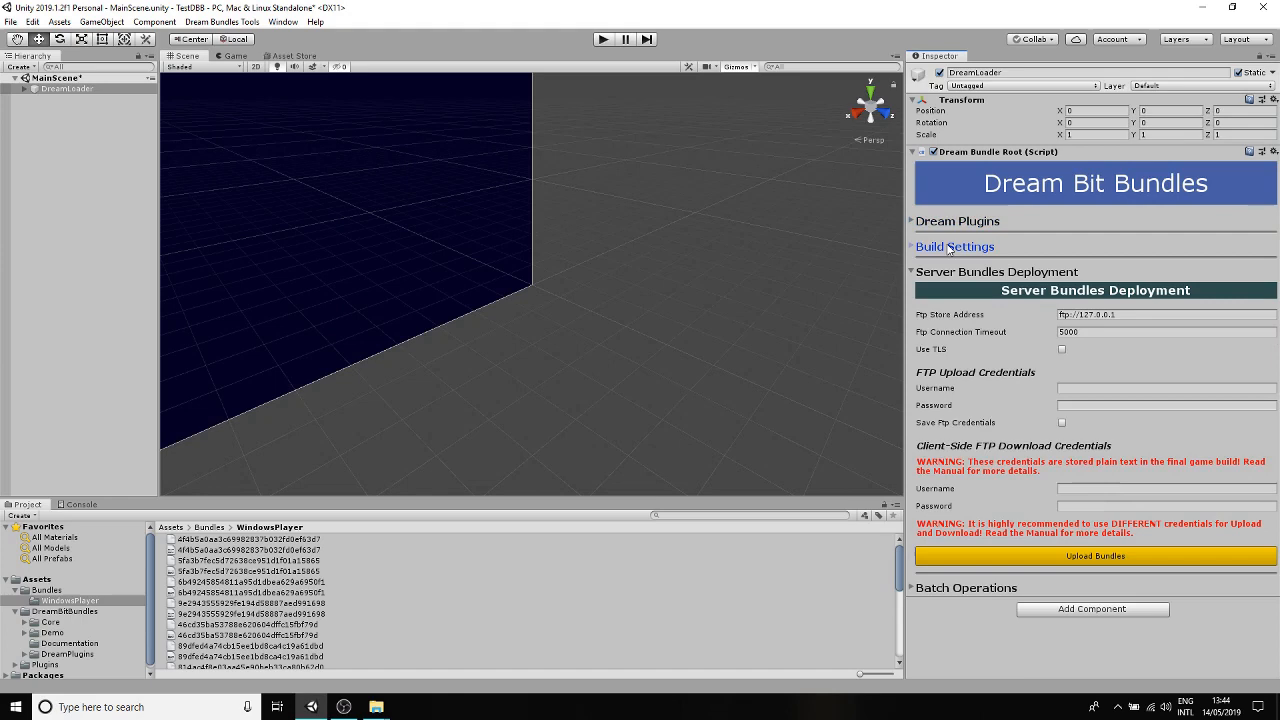
Step: Try selecting Build Game Bundles and Build Plugin Bundles under Batch Operations, clear both choices and collapse the section
click(975, 589)
scroll(980, 590, down, 1)
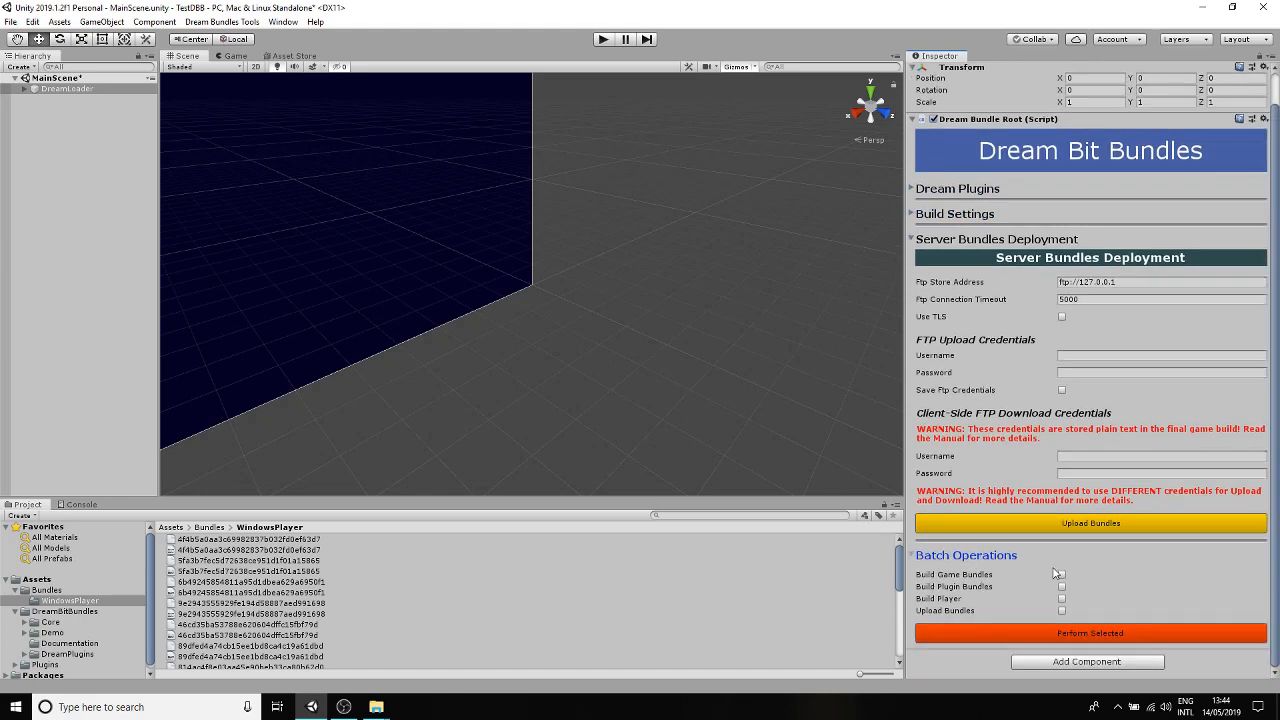
click(1061, 574)
click(1062, 587)
click(1062, 587)
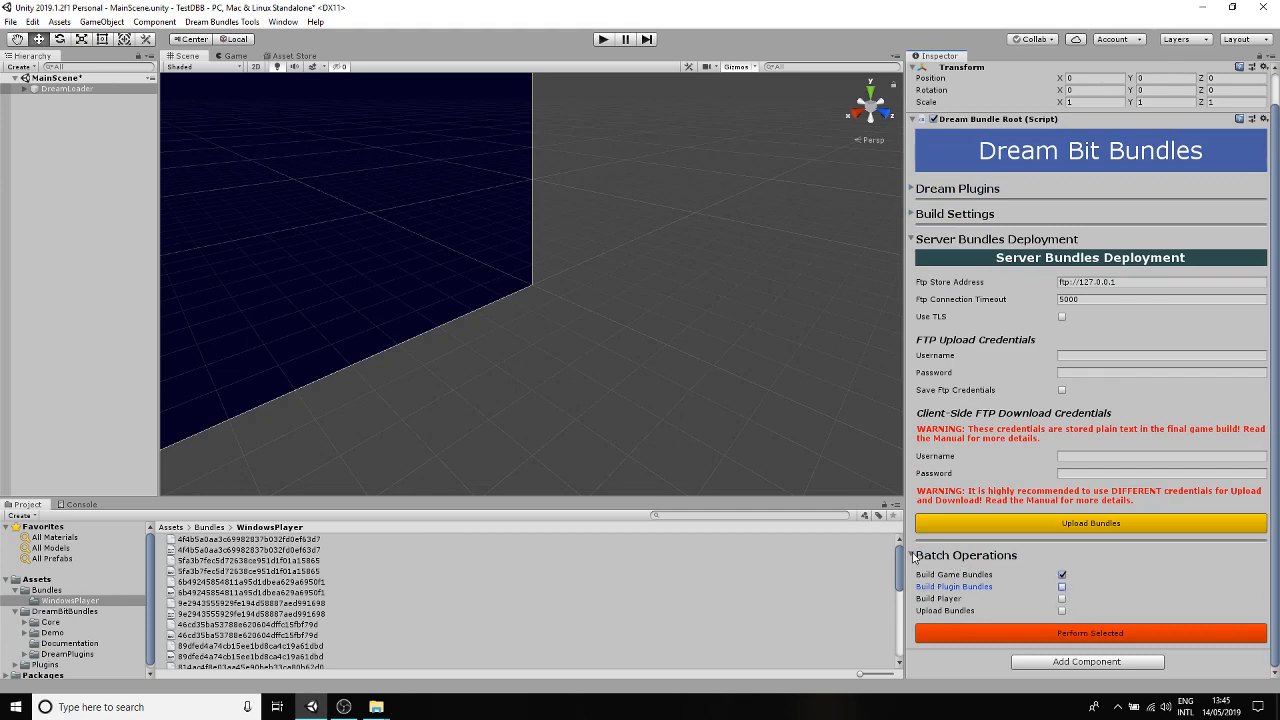
click(1062, 575)
click(919, 556)
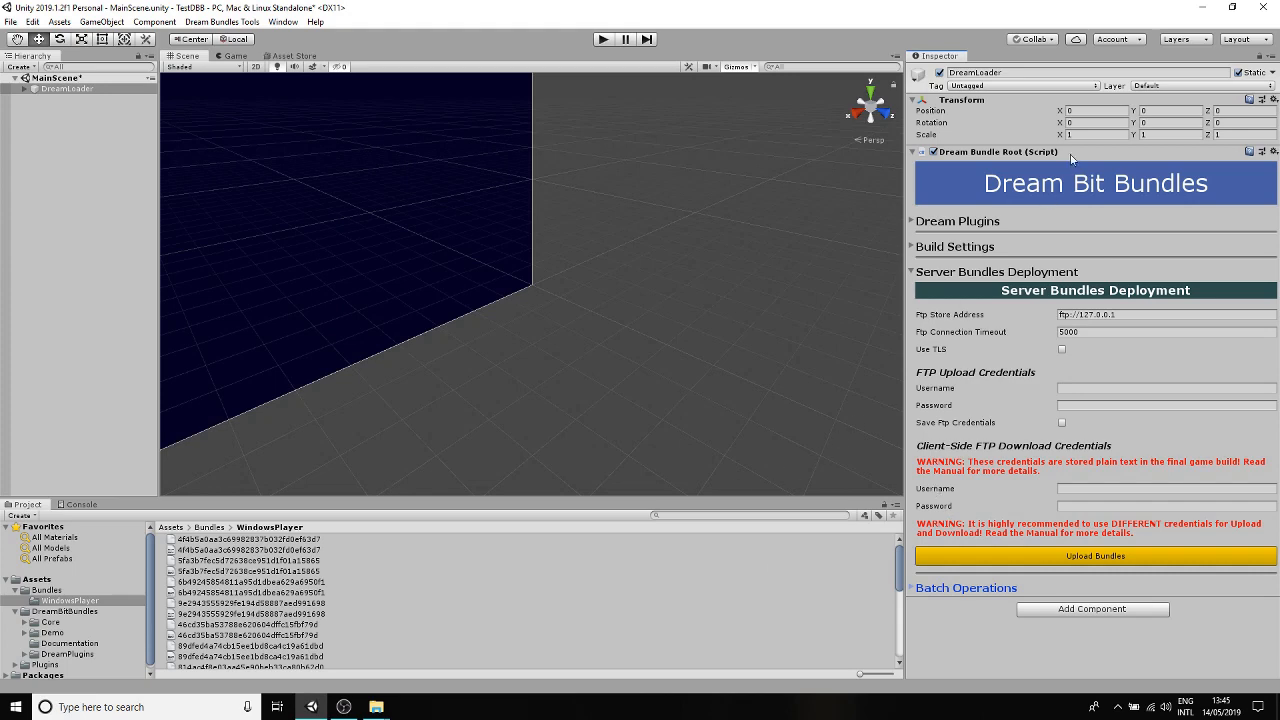
Step: Minimise Unity and launch FileZilla Server from the desktop
click(1199, 8)
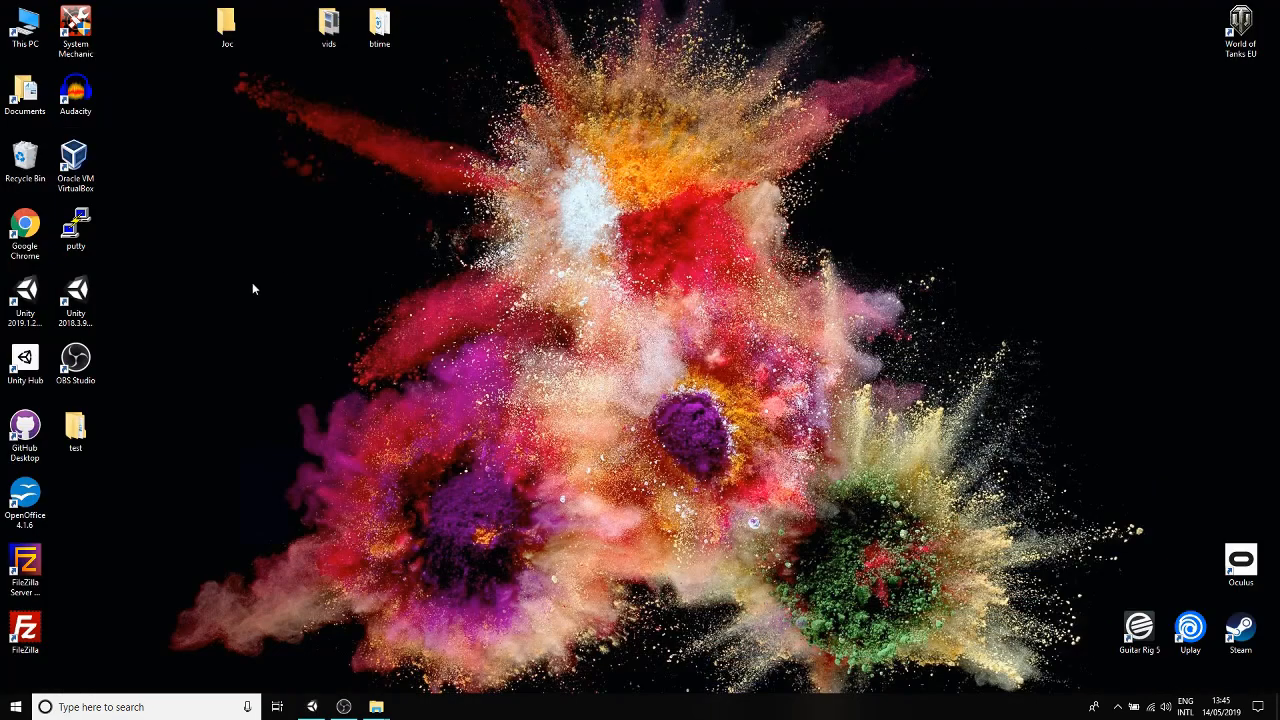
click(25, 563)
double_click(26, 560)
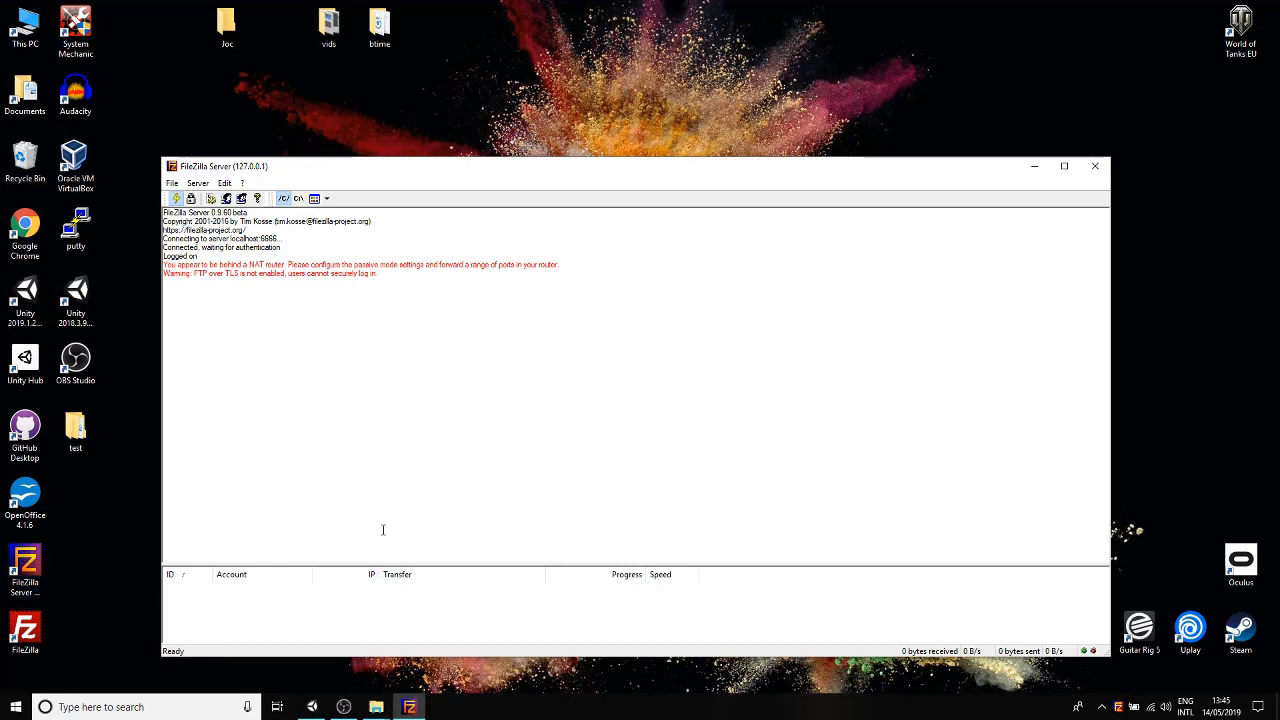
Step: Check the contents of the AssetBundlesFTPStore folder in File Explorer and return to FileZilla Server
mouse_move(376, 705)
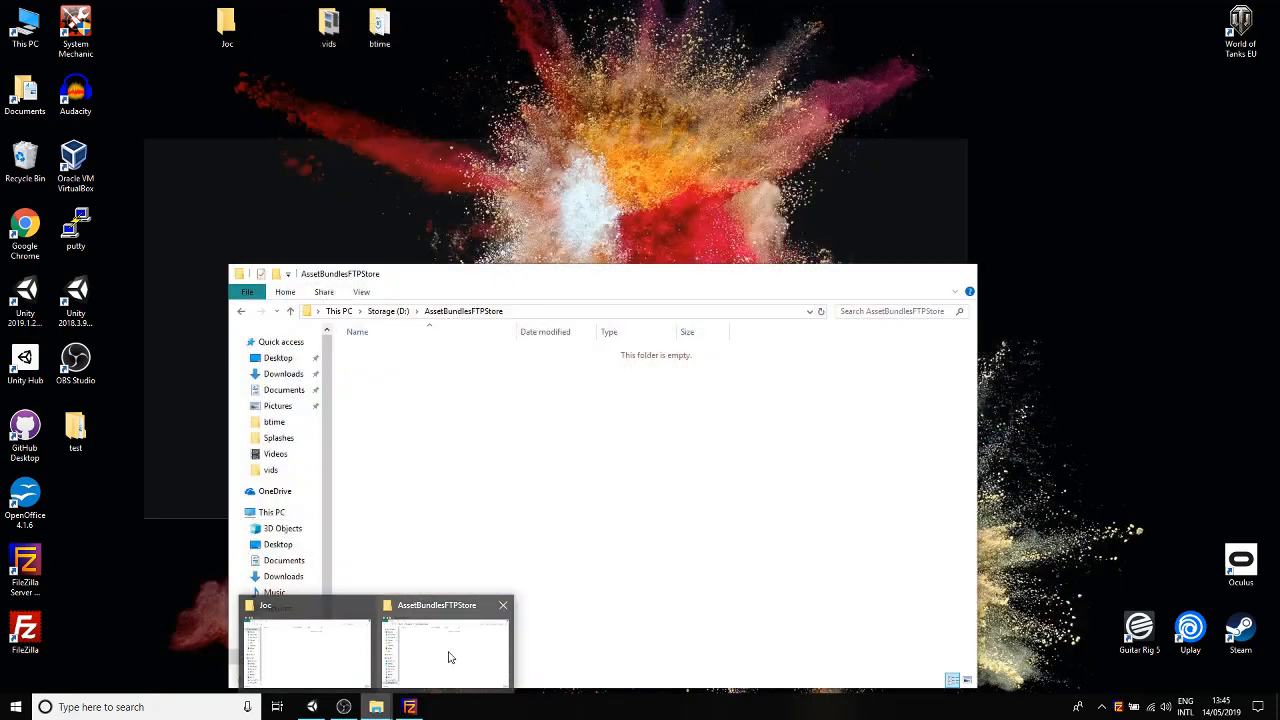
click(449, 657)
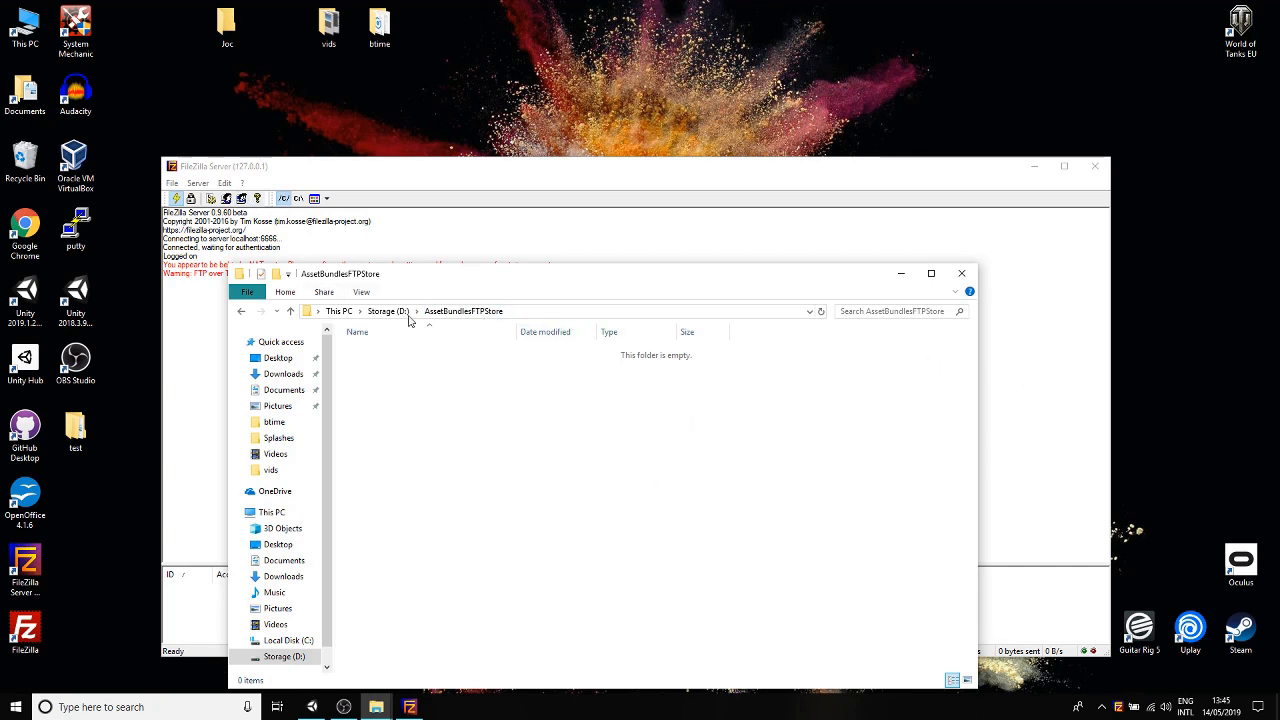
click(1014, 360)
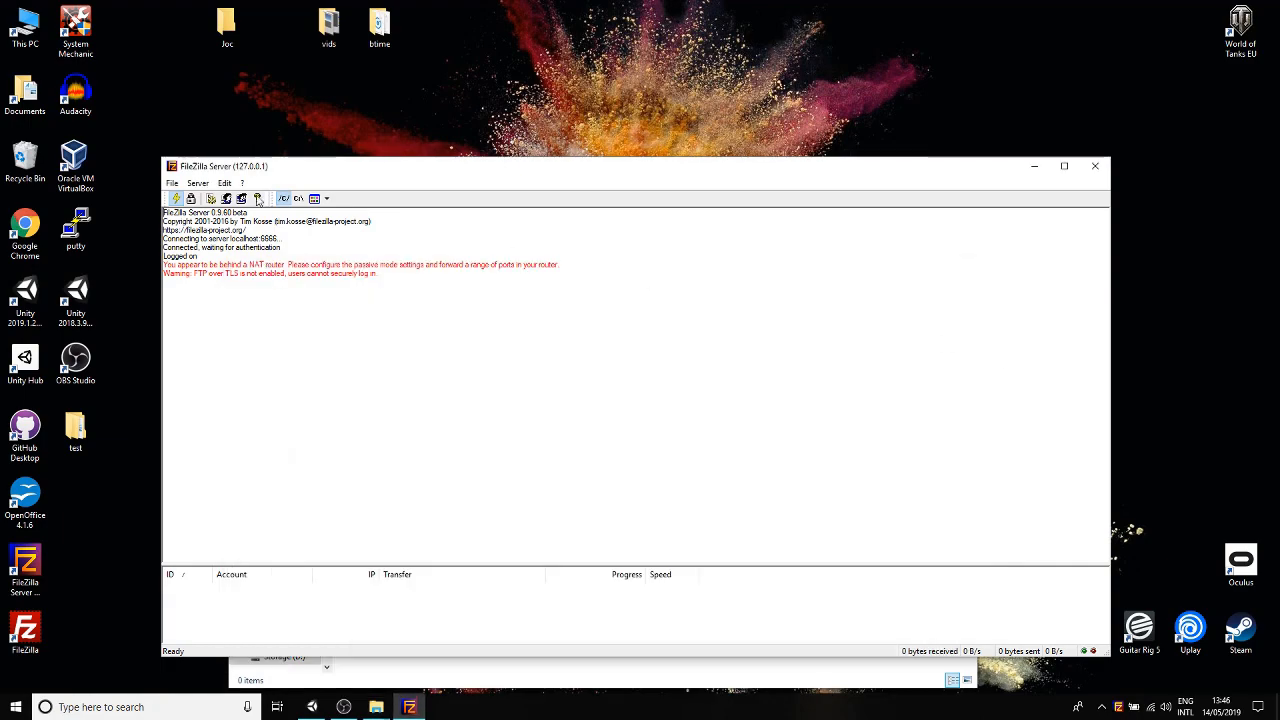
Step: Open FileZilla Server's user settings and examine the deploy user's permissions on the shared AssetBundlesFTPStore folder
click(312, 707)
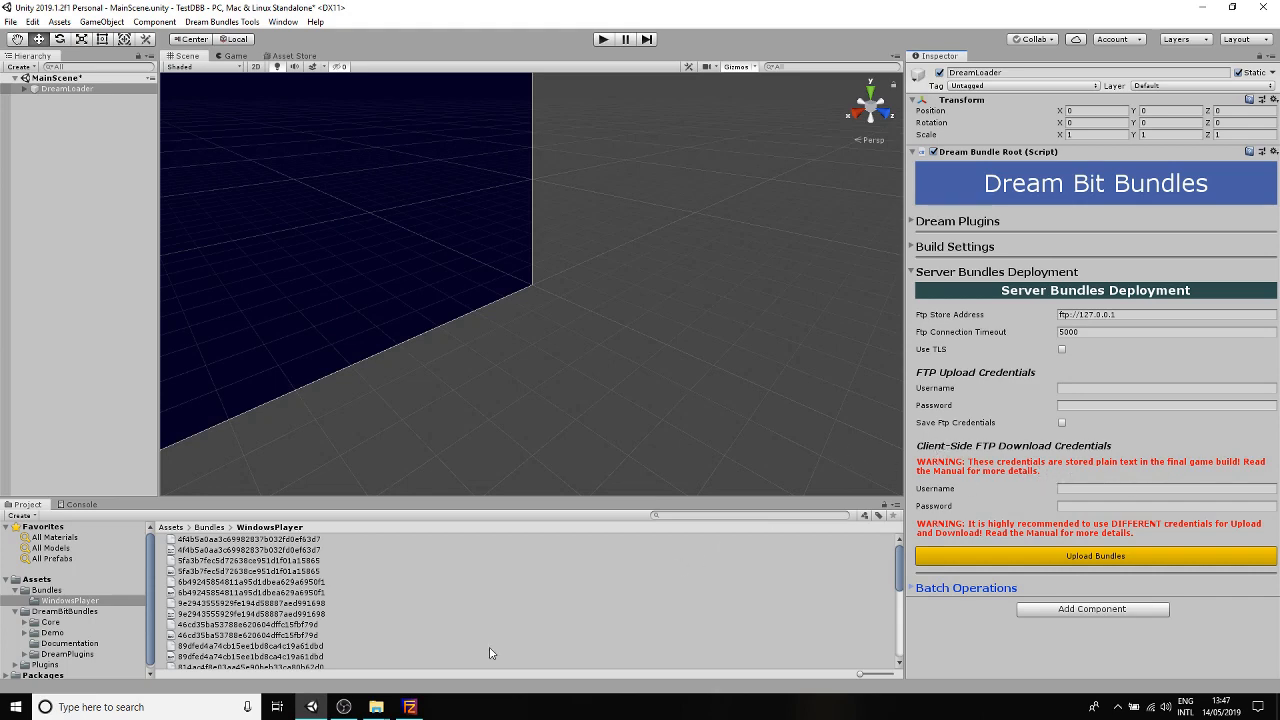
click(408, 707)
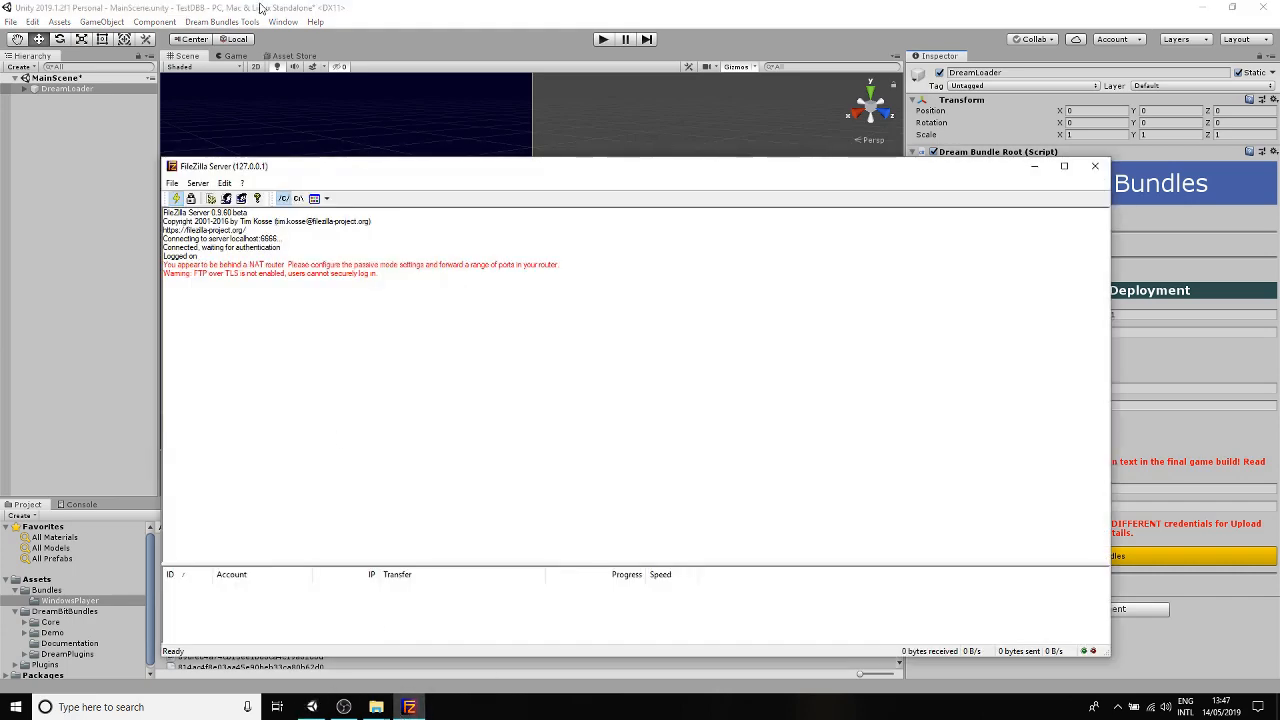
click(198, 184)
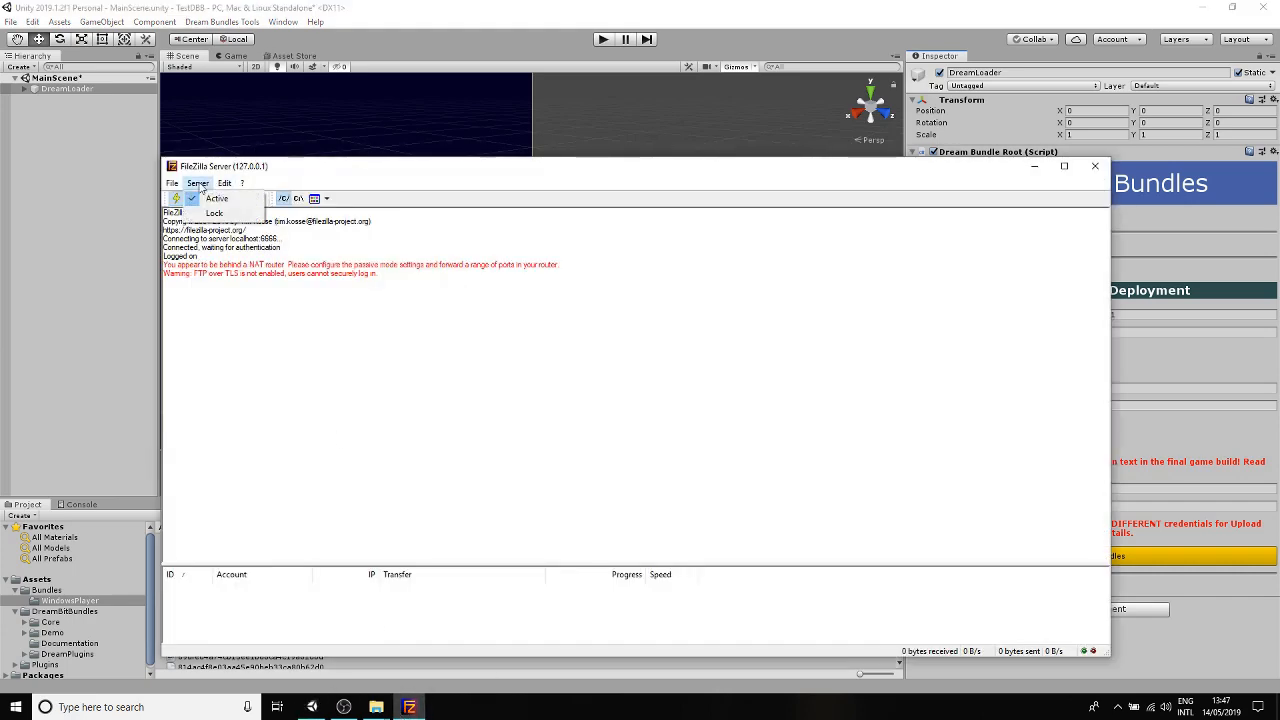
mouse_move(224, 183)
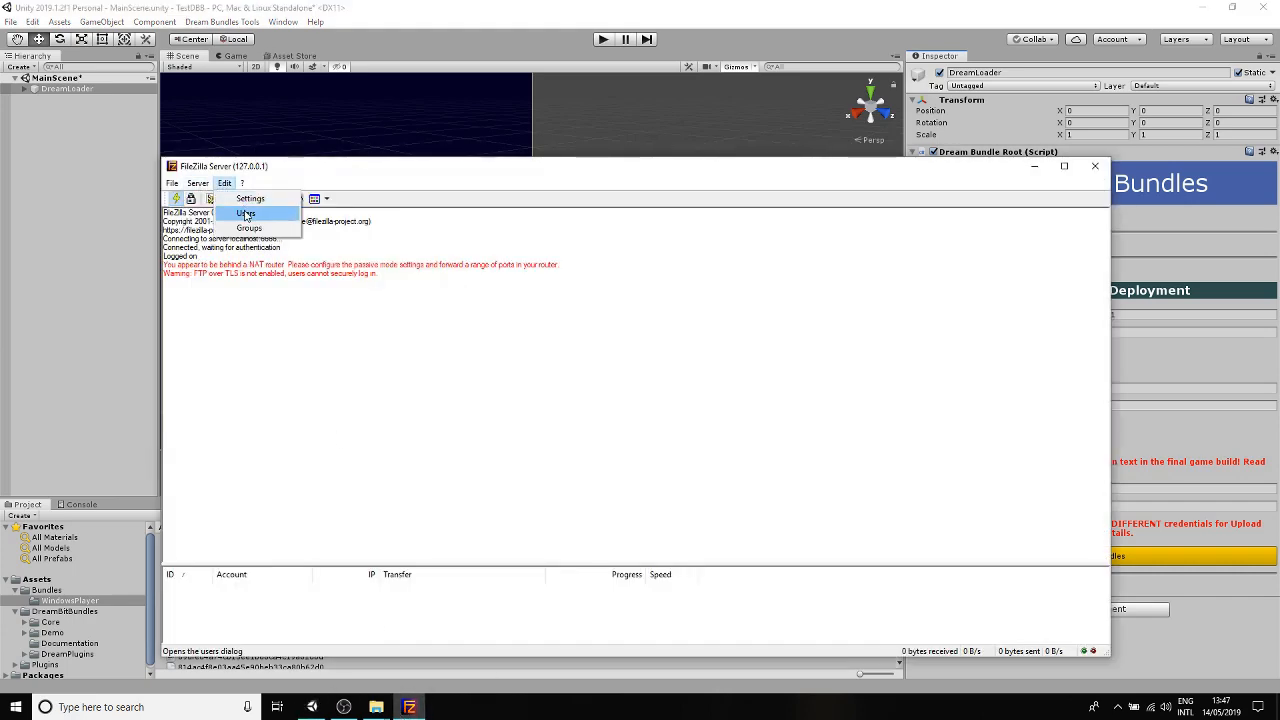
click(246, 214)
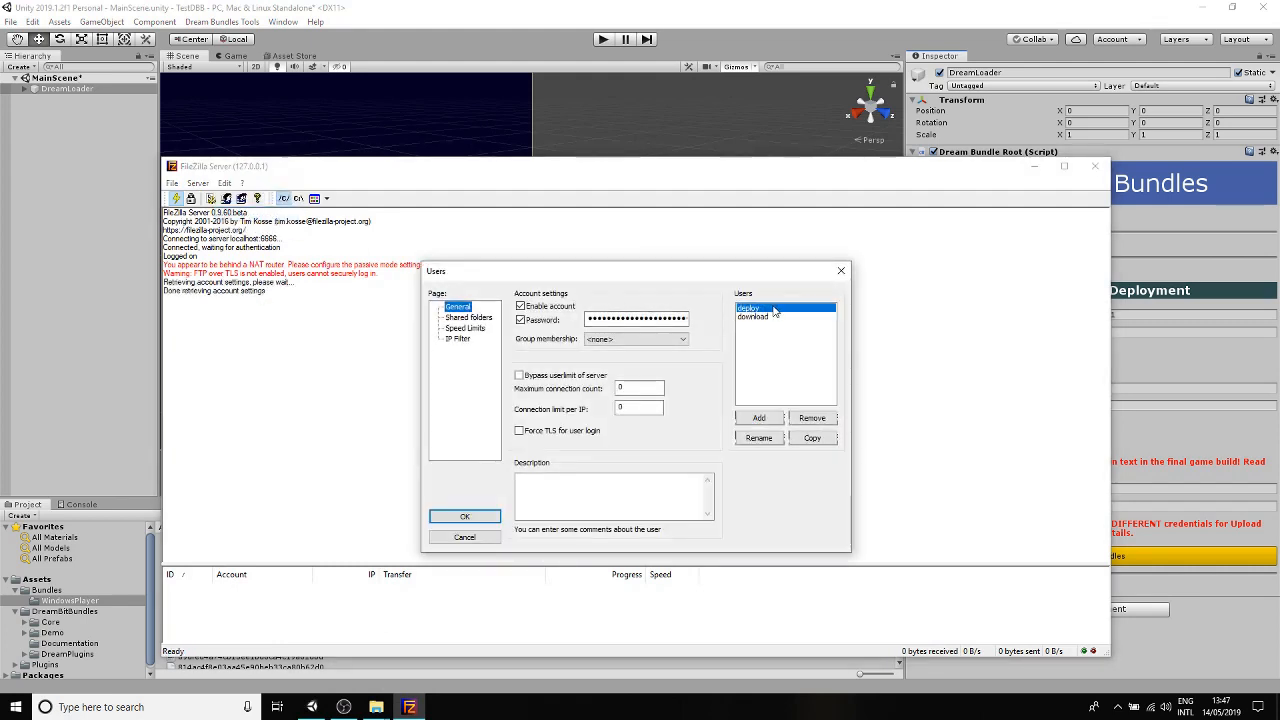
click(468, 317)
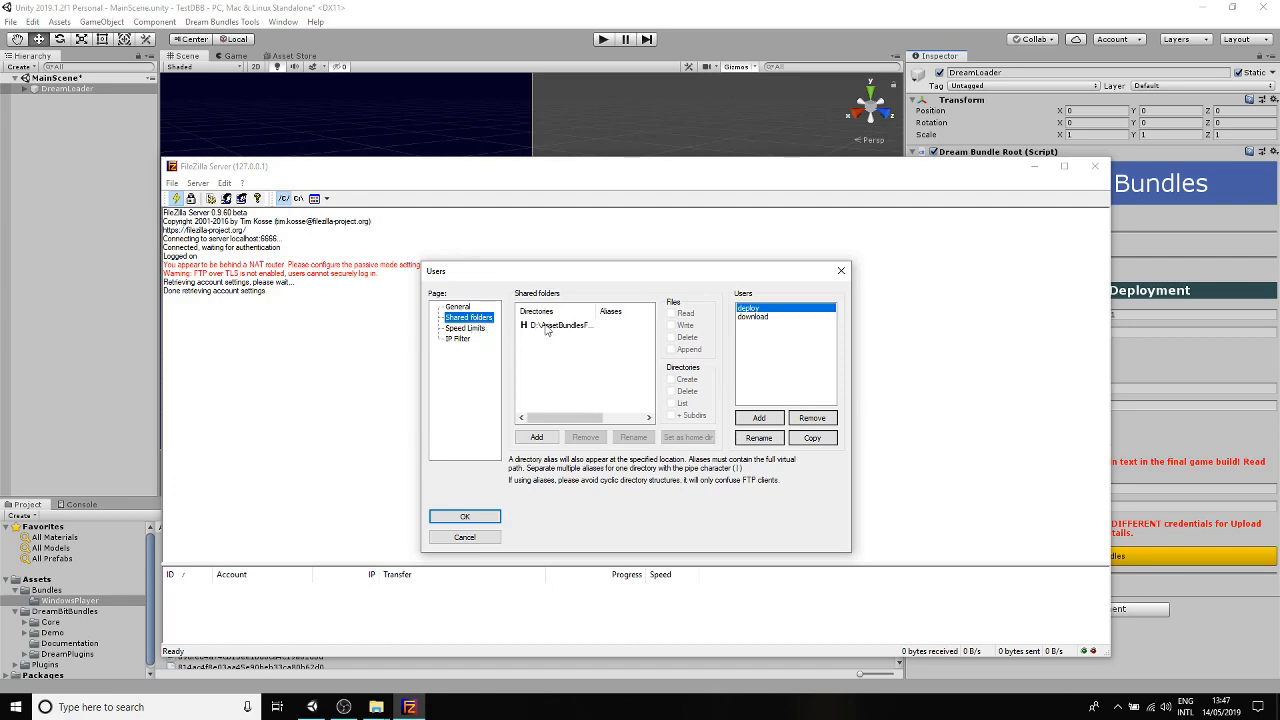
drag(595, 311, 618, 312)
click(590, 326)
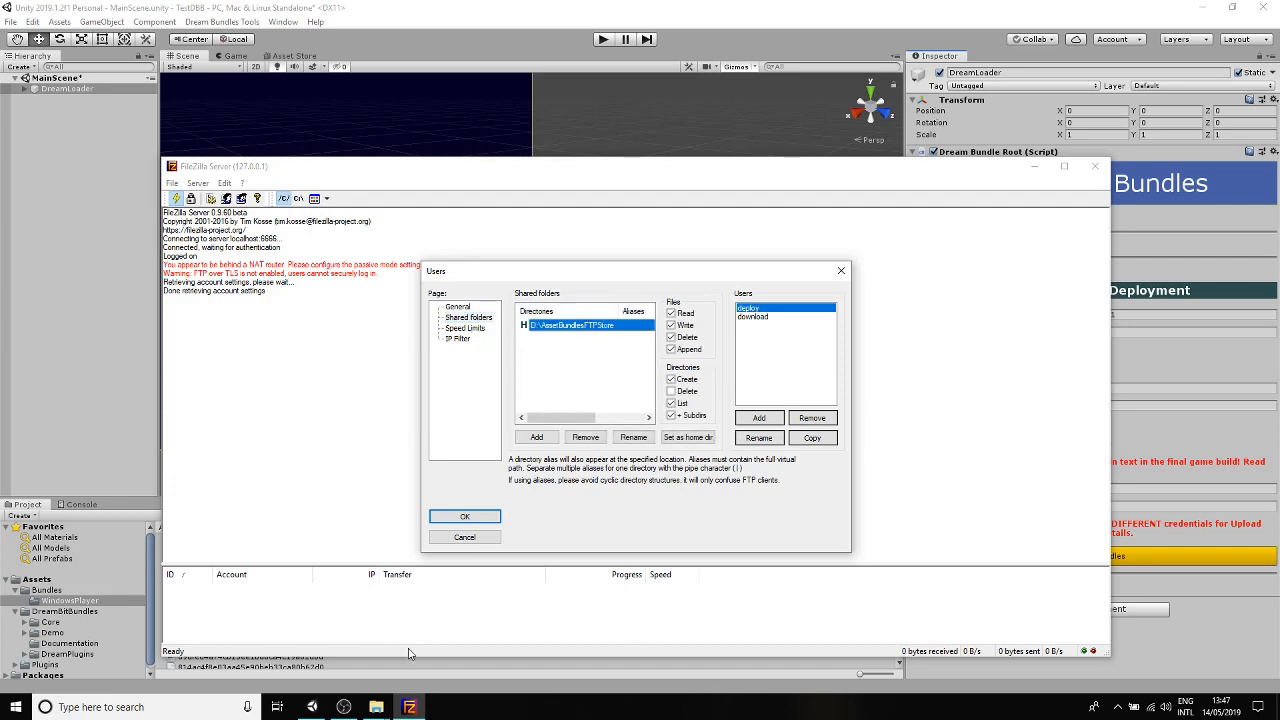
click(376, 707)
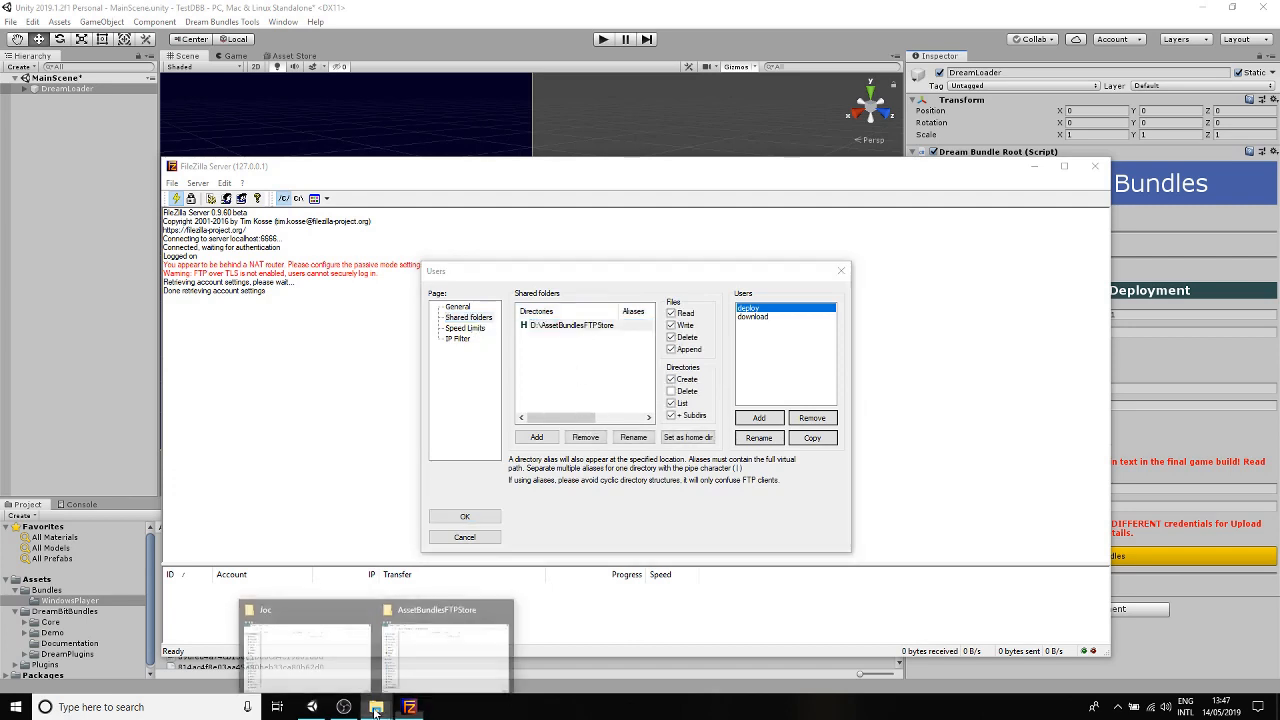
click(594, 275)
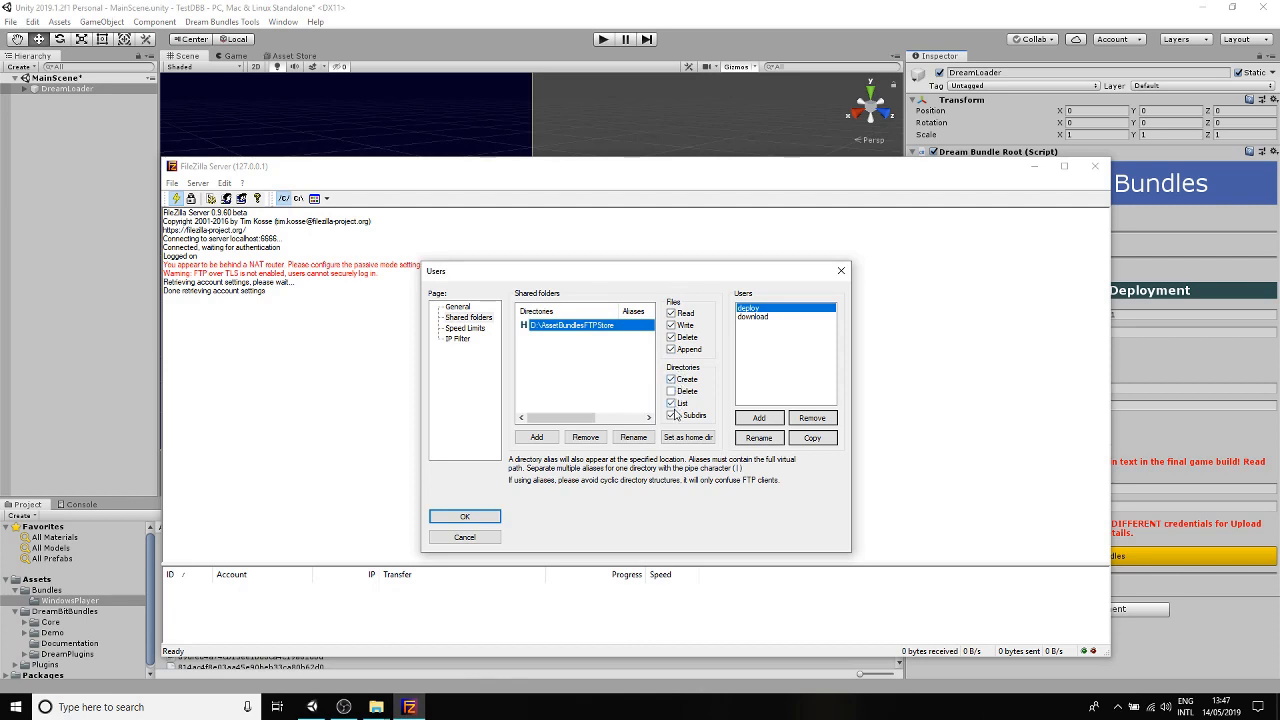
Step: Compare the download user's shared folder permissions with those of the deploy user and accept the user settings
click(754, 317)
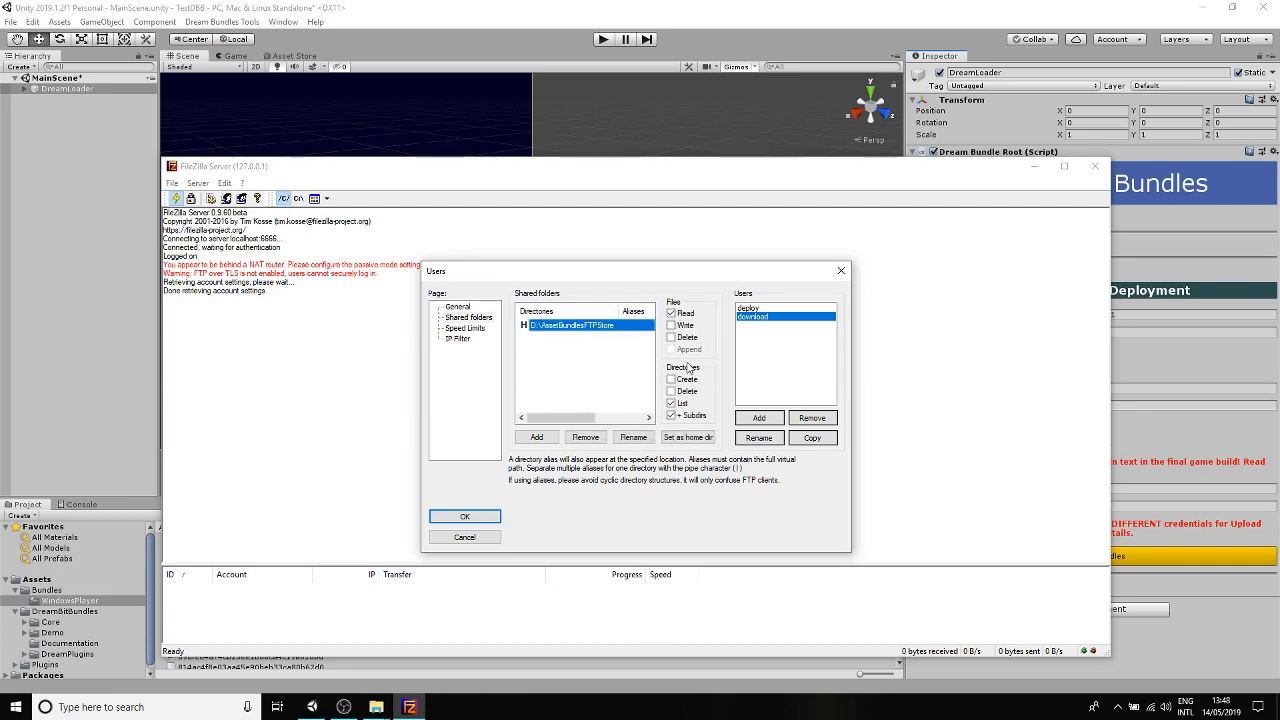
click(744, 309)
click(752, 316)
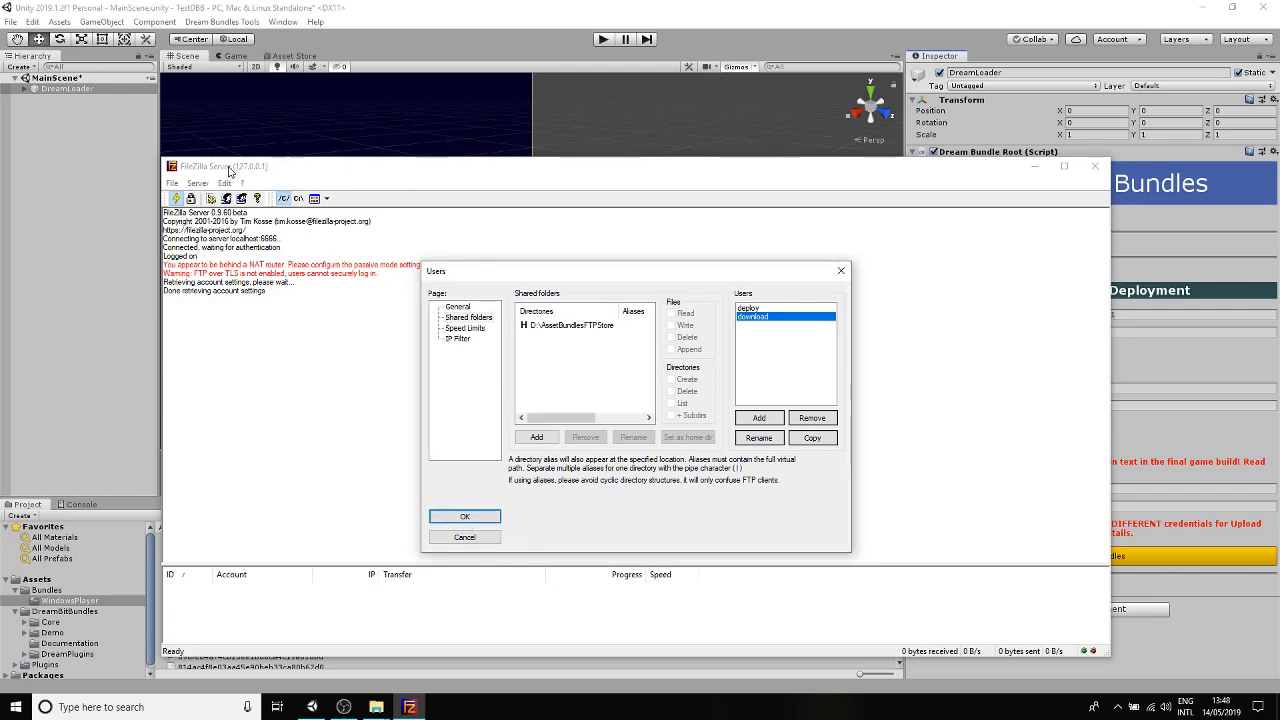
click(463, 517)
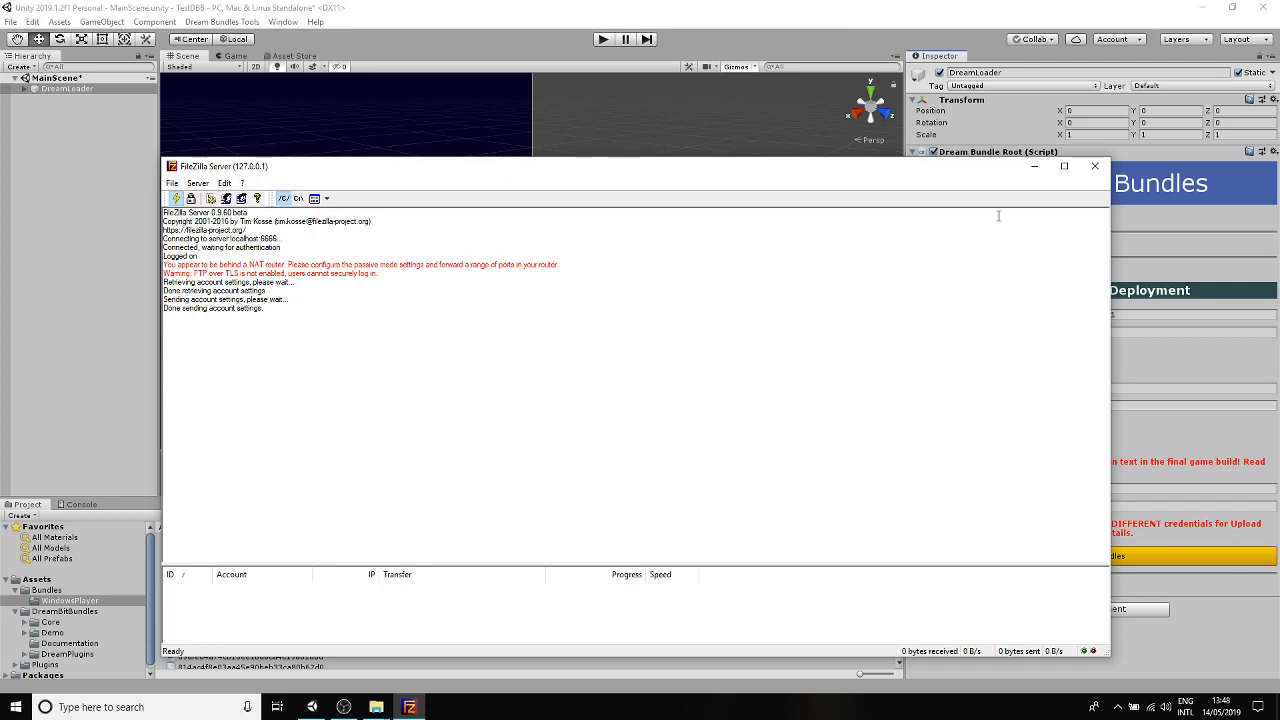
Step: Switch back to Unity and fill in the FTP upload credentials with username deploy and the account password
click(1034, 166)
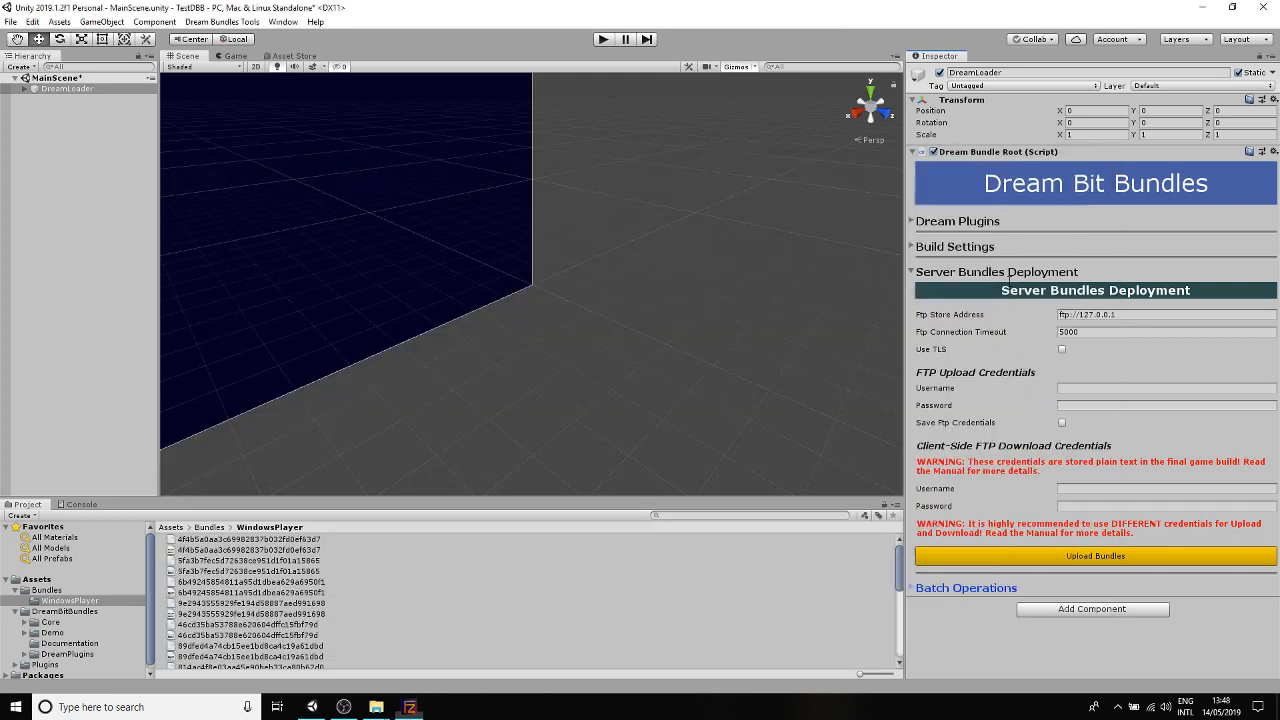
click(1137, 316)
click(1137, 316)
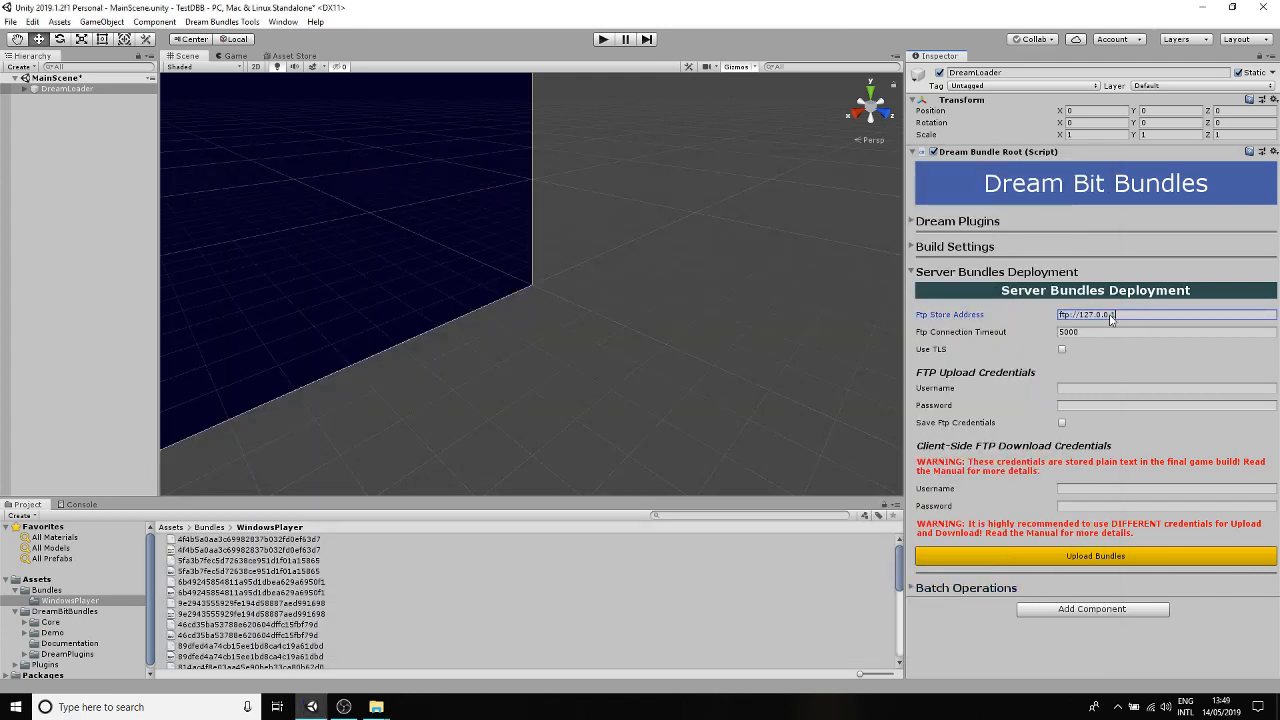
key(ctrl+a)
click(1112, 388)
text(deploy)
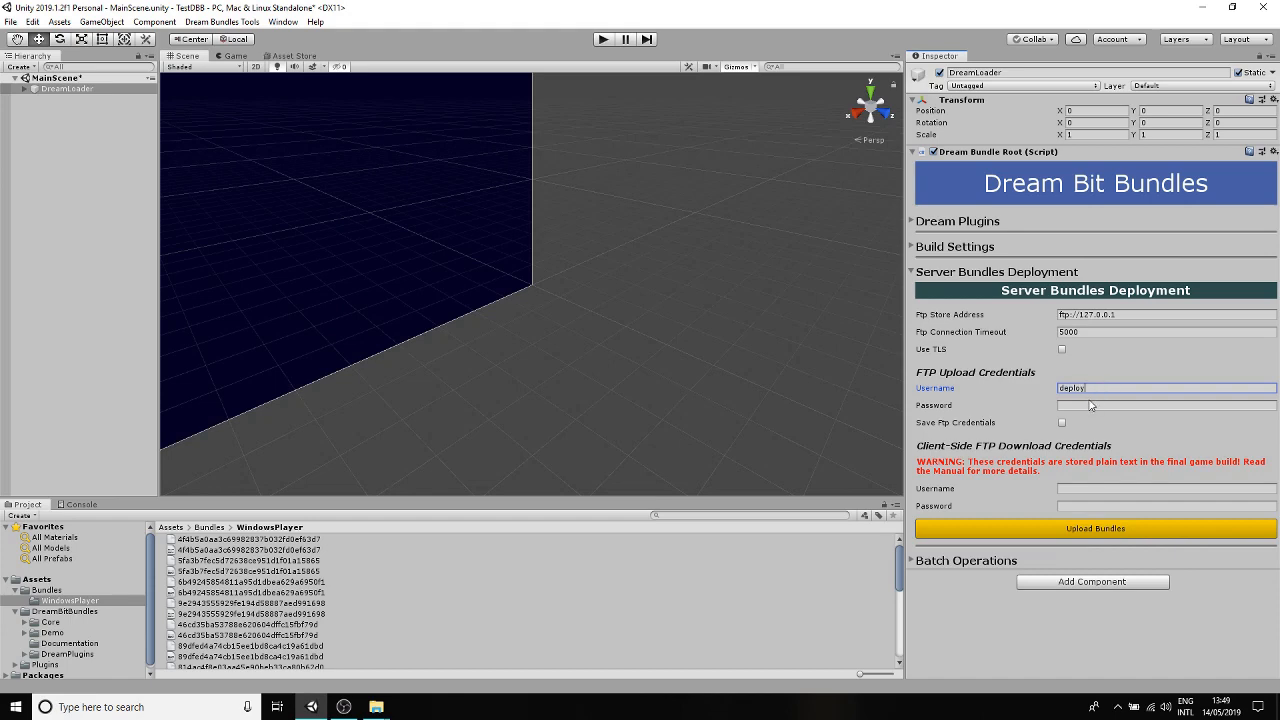
click(1090, 404)
text(******)
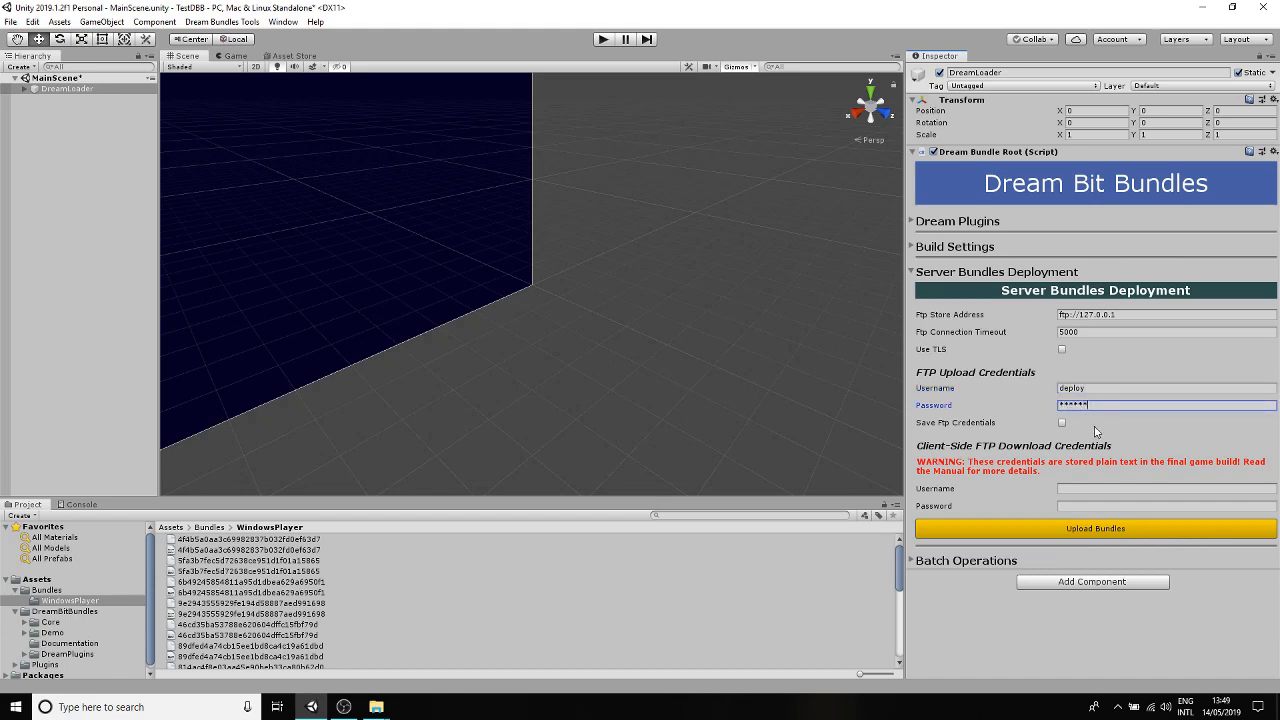
Step: Fill in the client-side FTP download credentials with username download and the account password
click(1077, 489)
text(d)
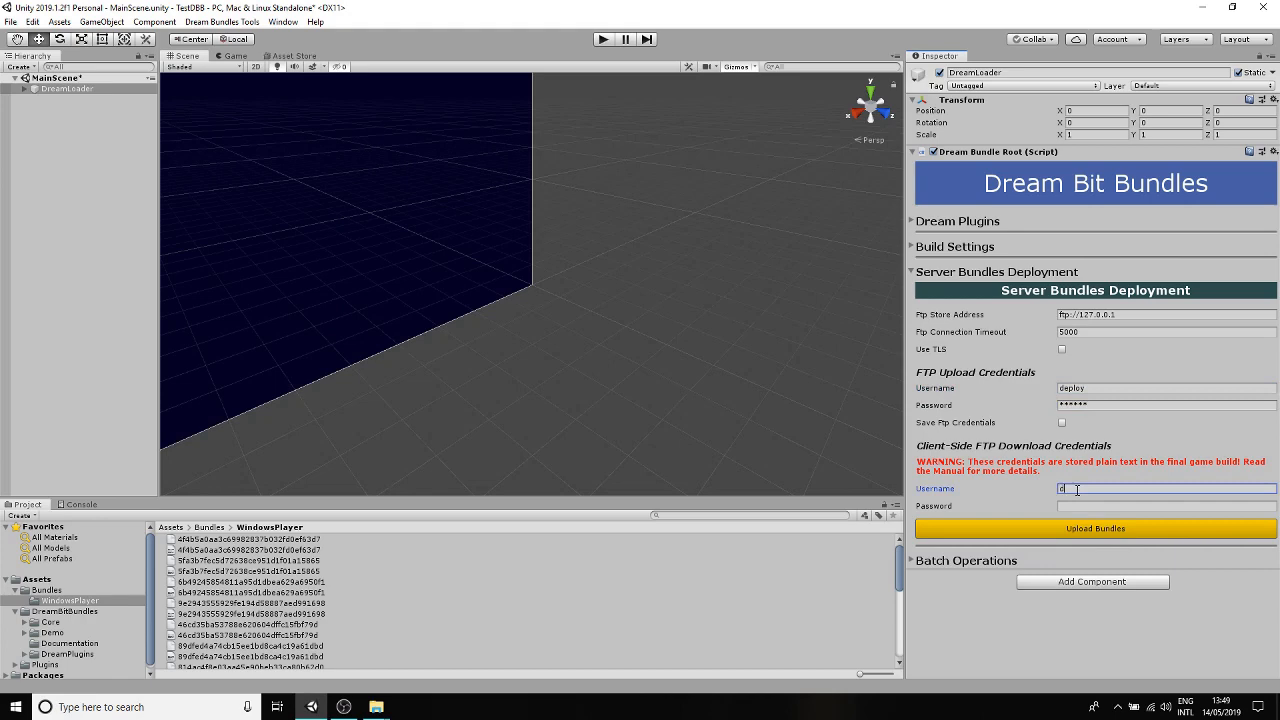
text(ownload)
click(1072, 505)
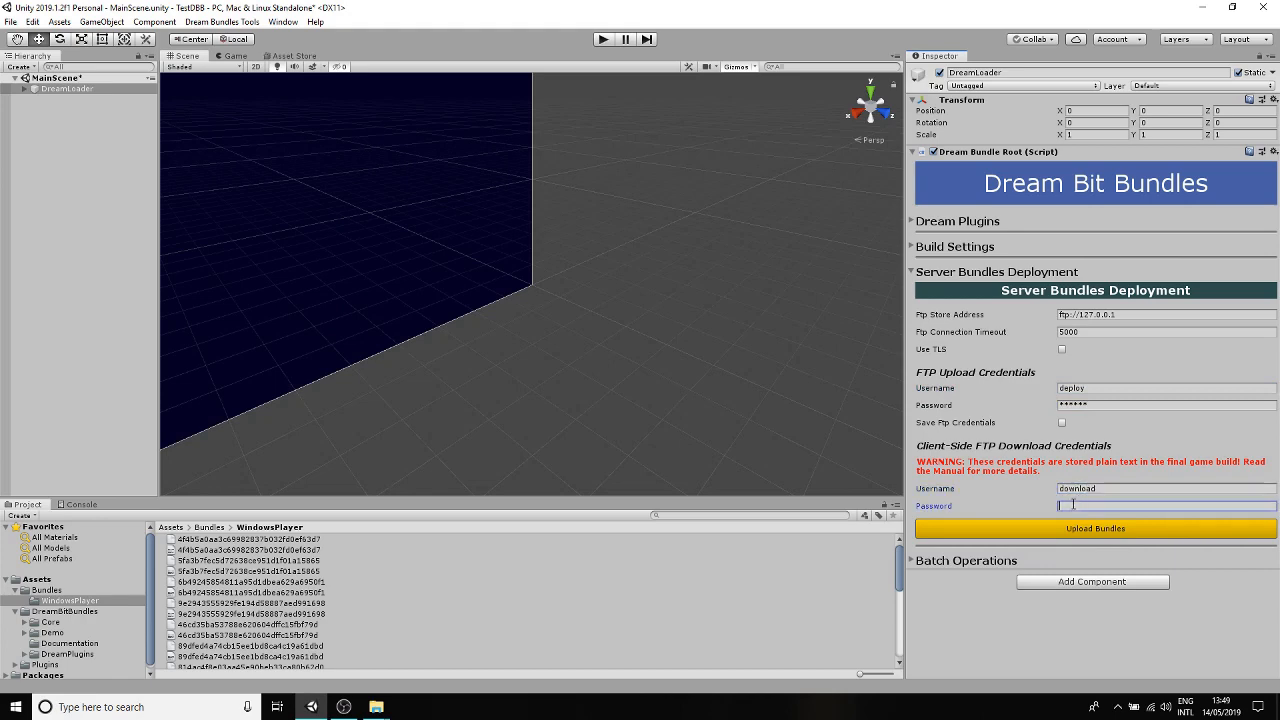
text(******)
Step: Enable saving of the FTP credentials, upload the bundles to the server and dismiss the completion message
click(1062, 423)
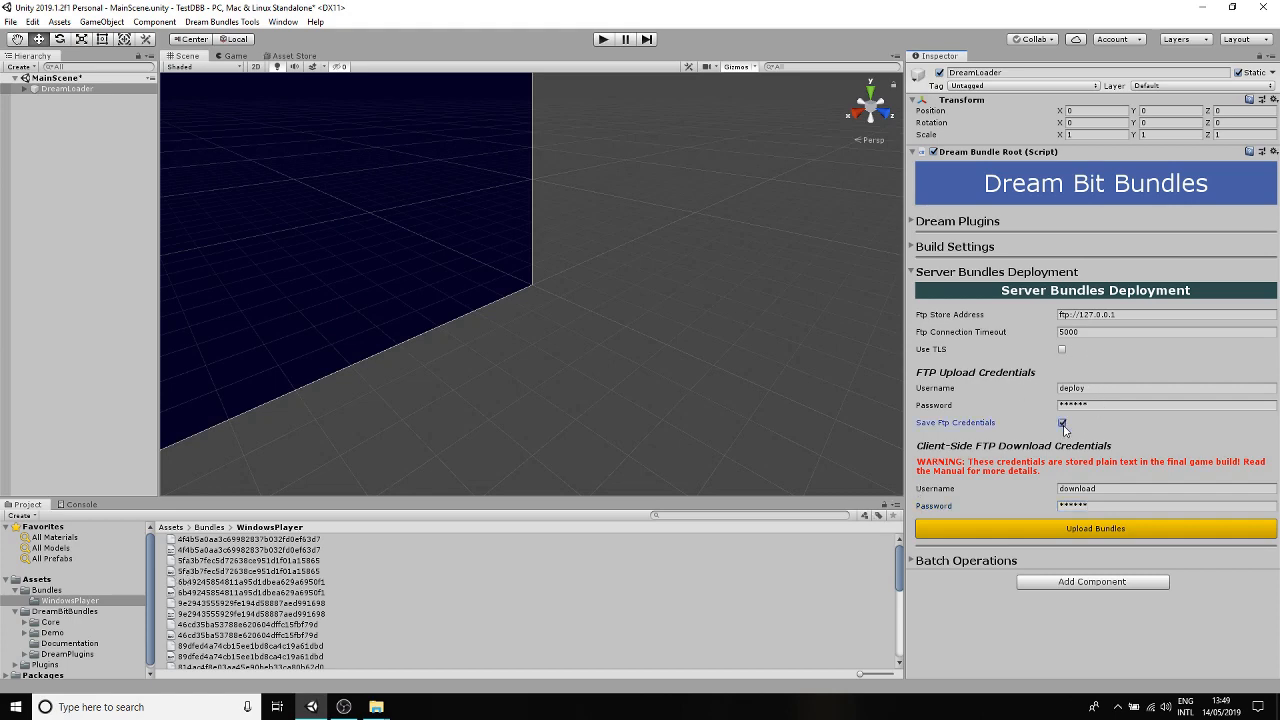
click(1107, 530)
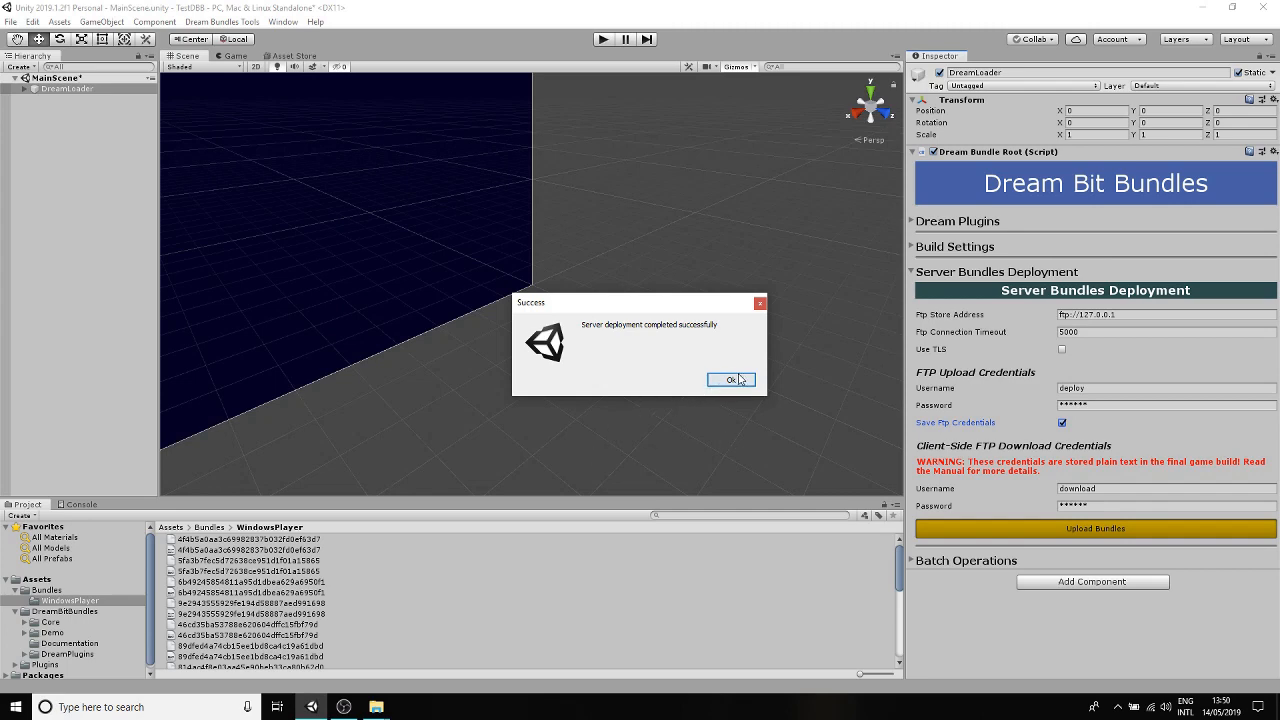
click(736, 383)
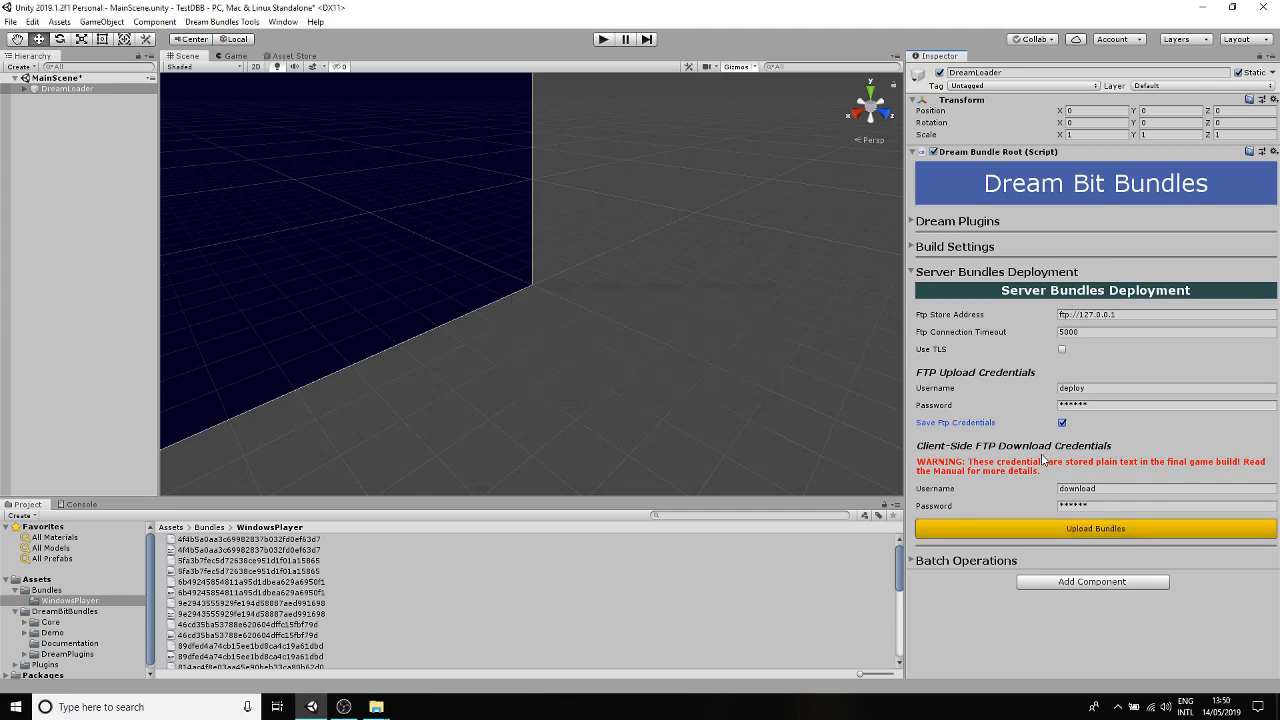
Step: Collapse the deployment settings and pick the Desktop folder Joc as the player build folder in the build settings
click(991, 274)
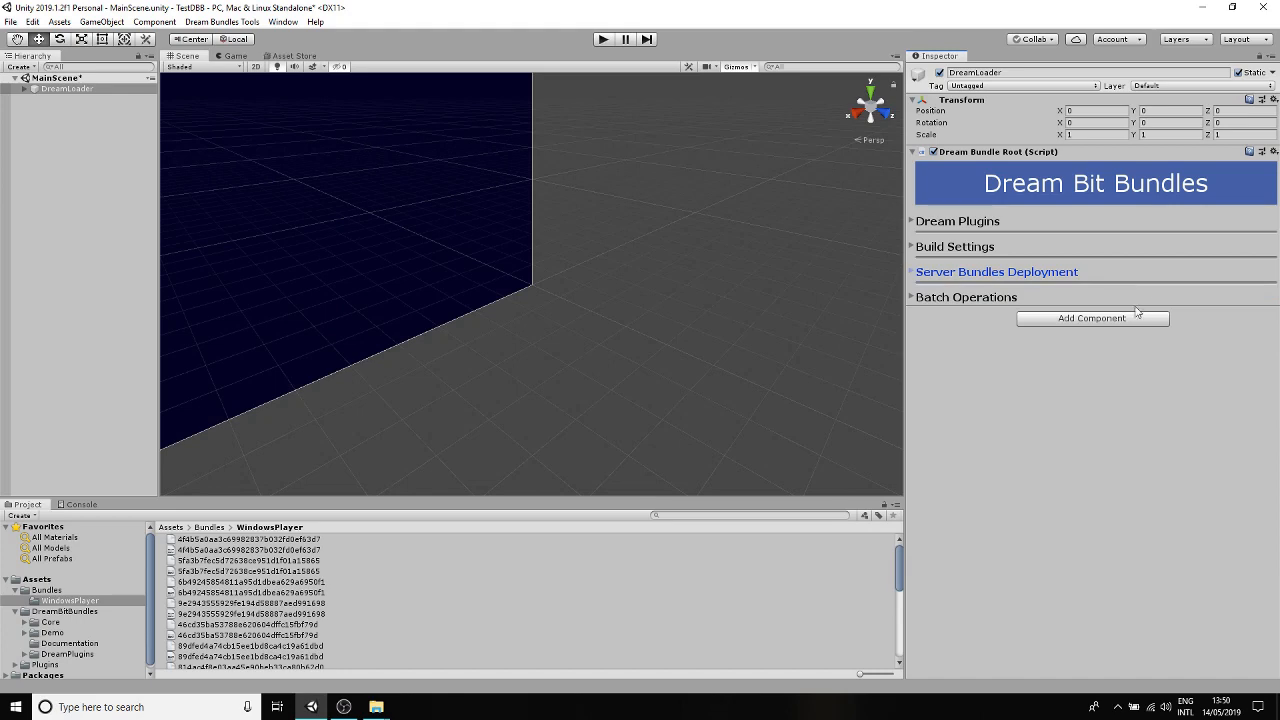
click(950, 250)
scroll(975, 348, down, 5)
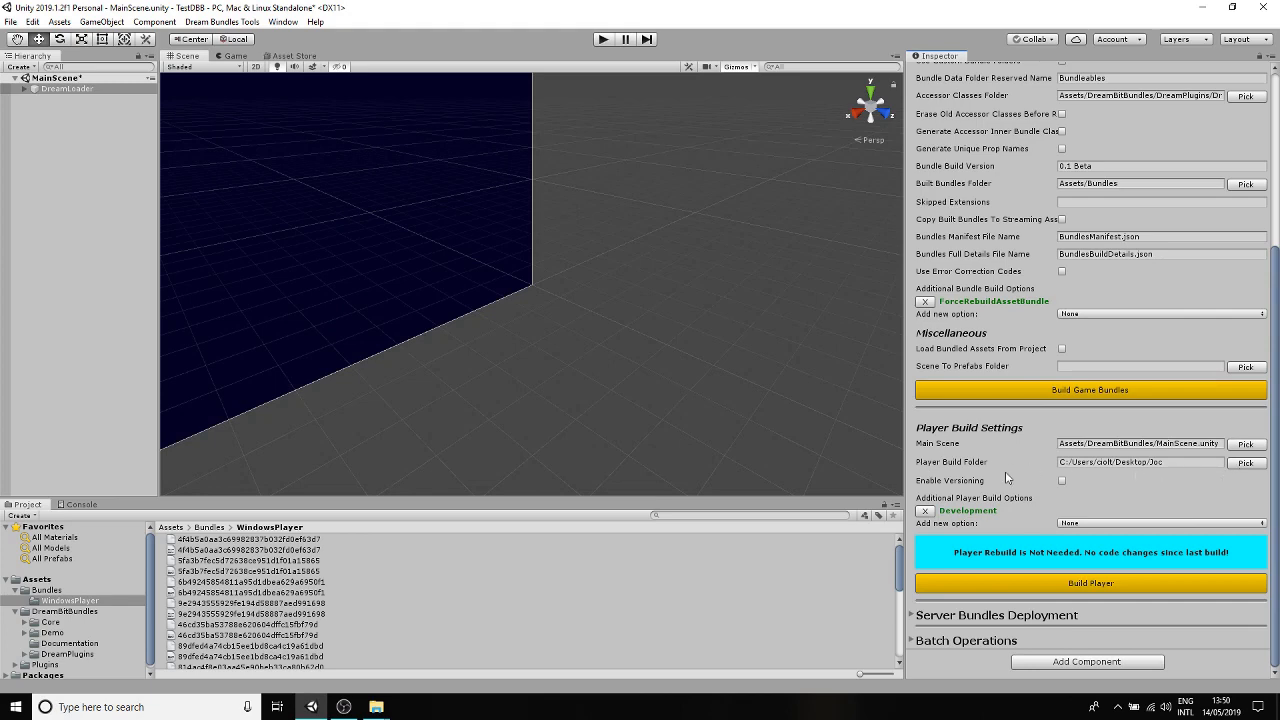
click(1246, 463)
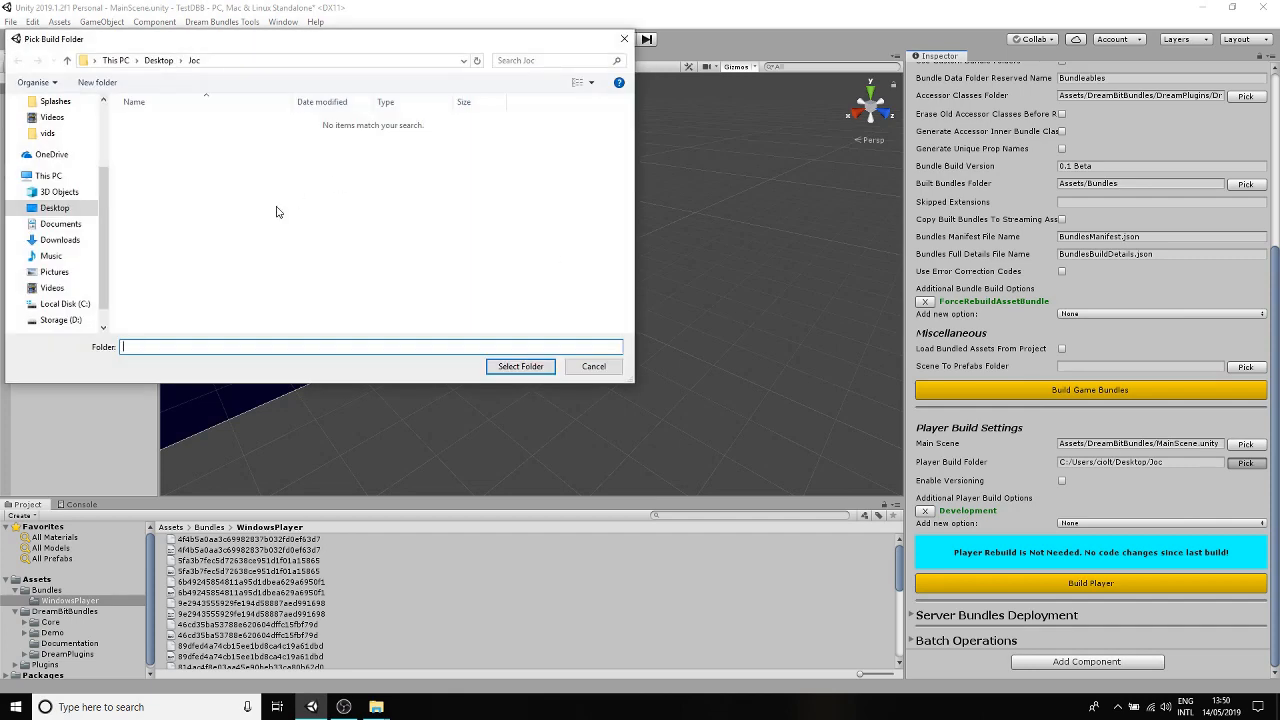
click(518, 368)
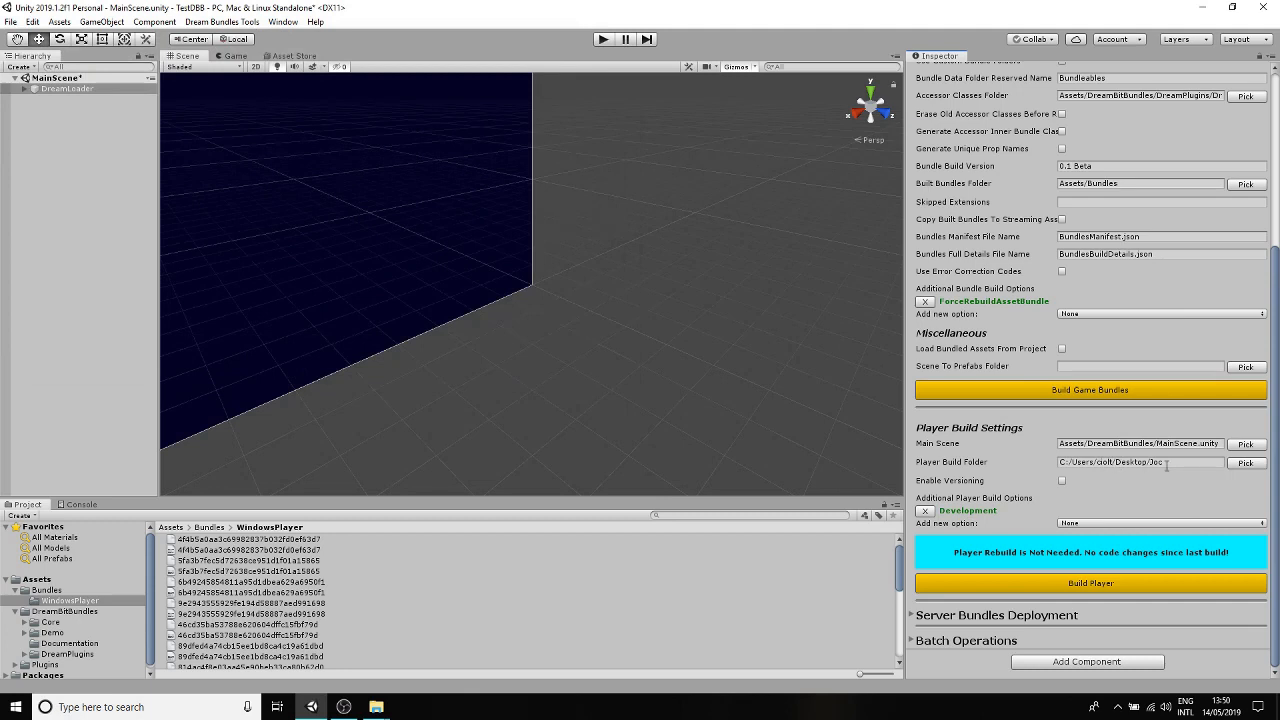
Step: Build the player, dismiss the completion message and reselect DreamLoader
click(1080, 592)
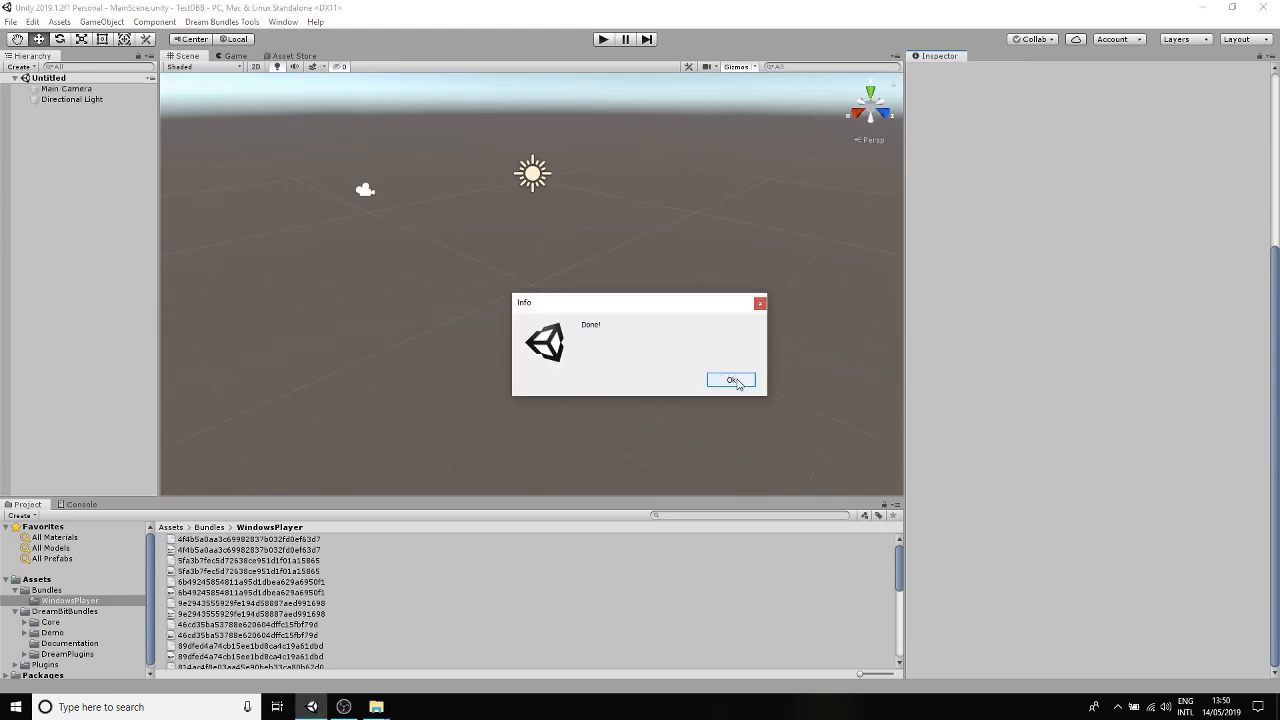
click(731, 380)
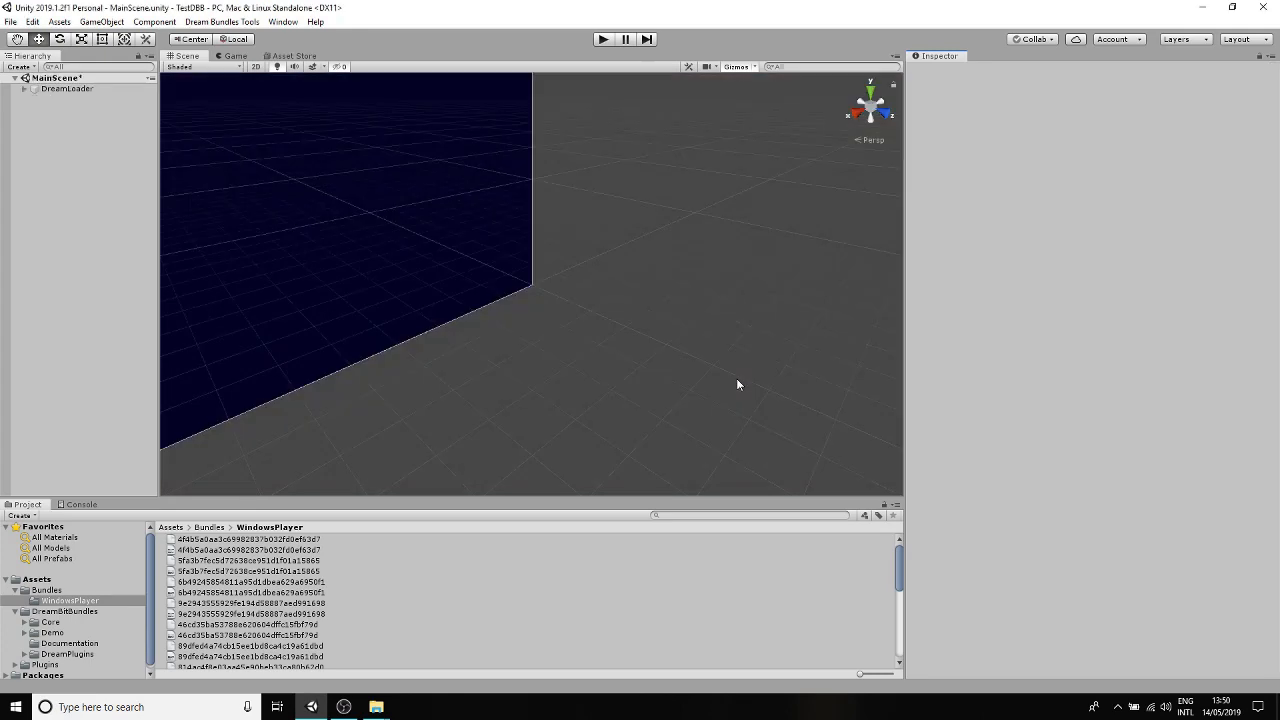
click(68, 89)
scroll(983, 421, down, 8)
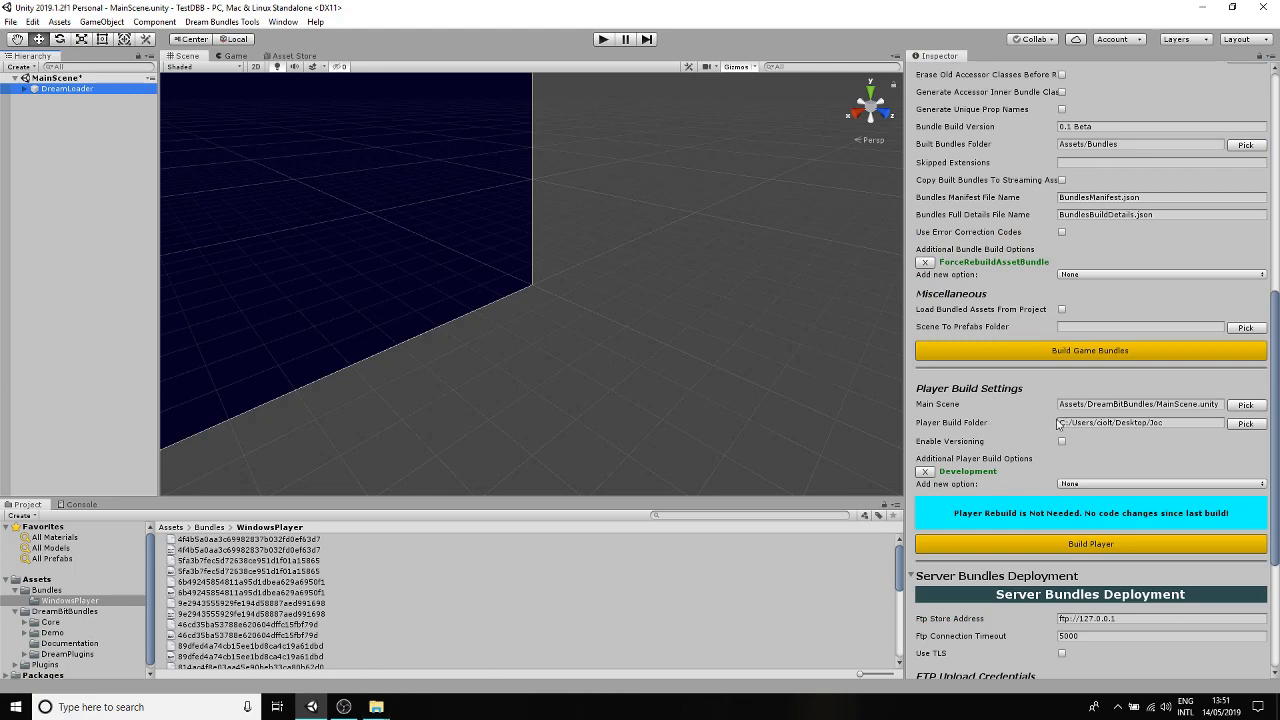
Step: Launch TestDBB from the Joc folder in File Explorer, start the demo level, return to its menu and quit the demo
mouse_move(379, 711)
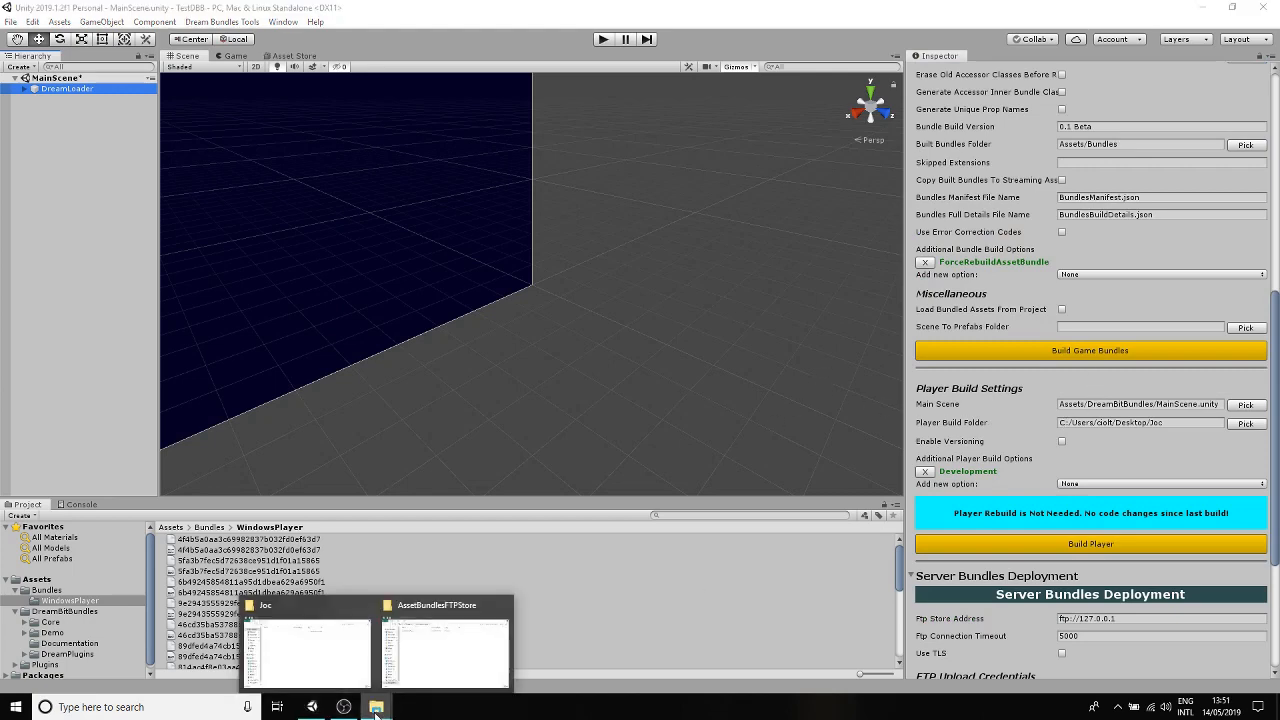
click(324, 648)
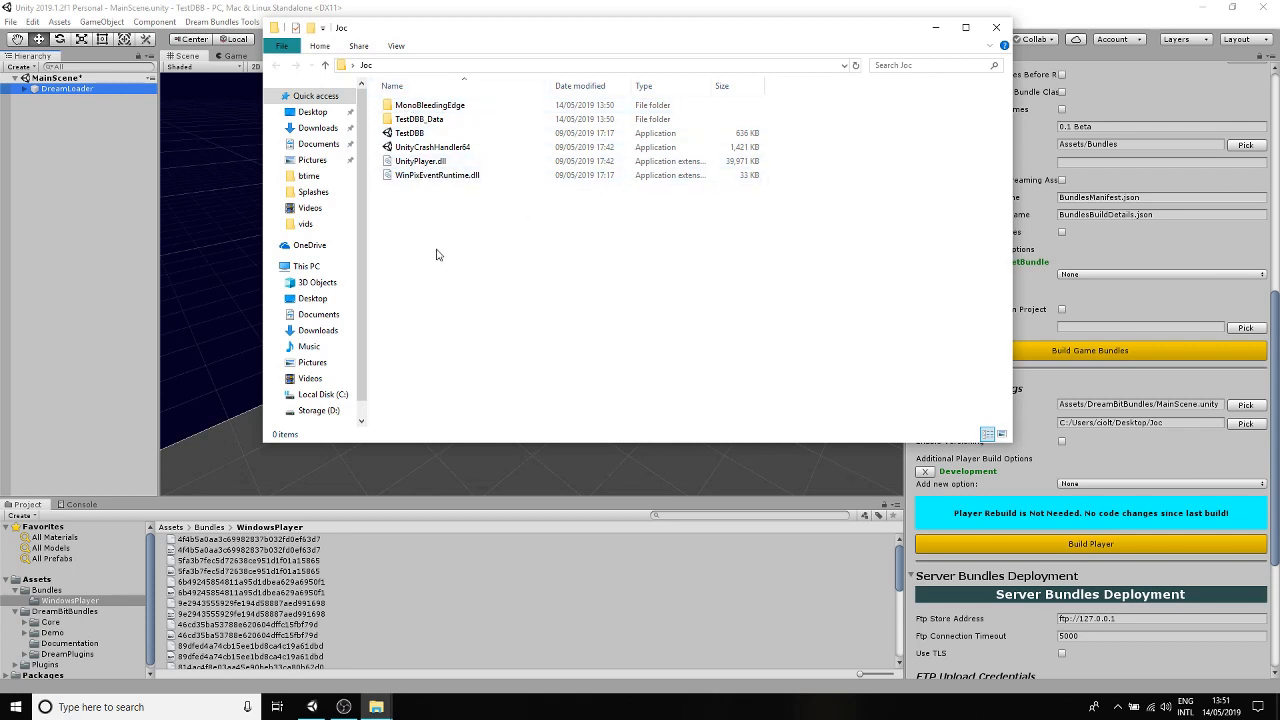
double_click(421, 133)
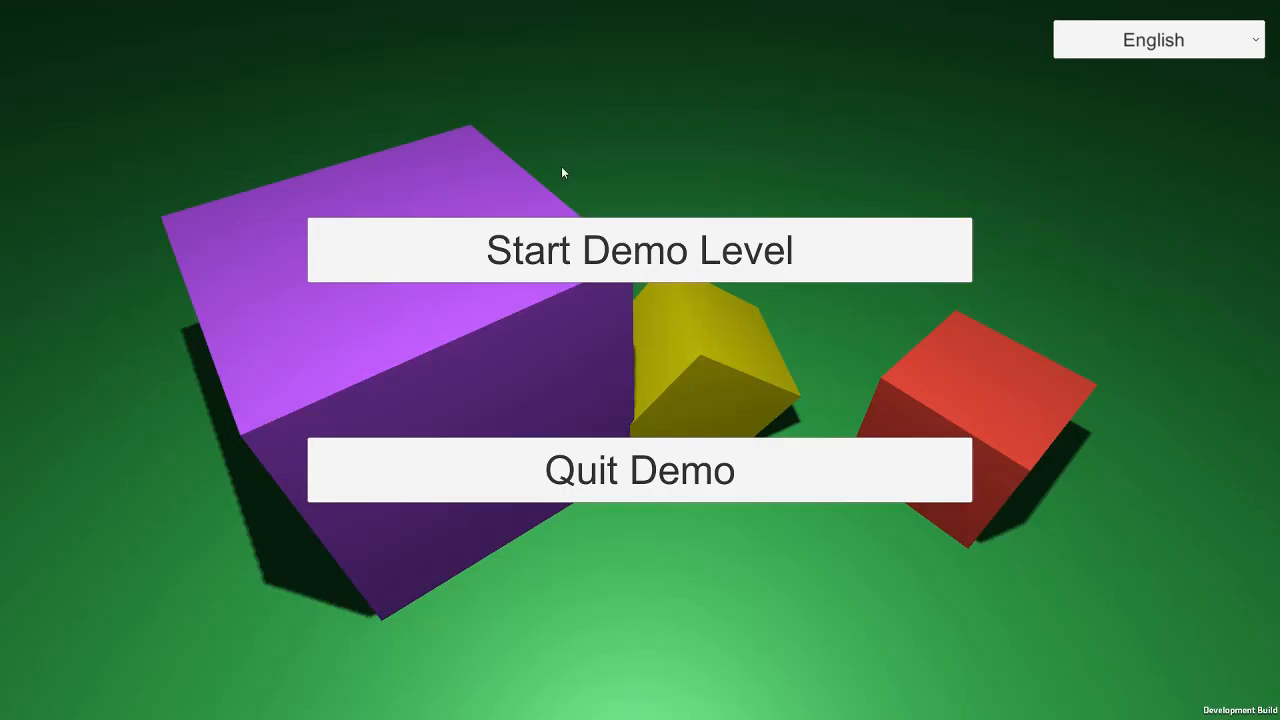
click(527, 245)
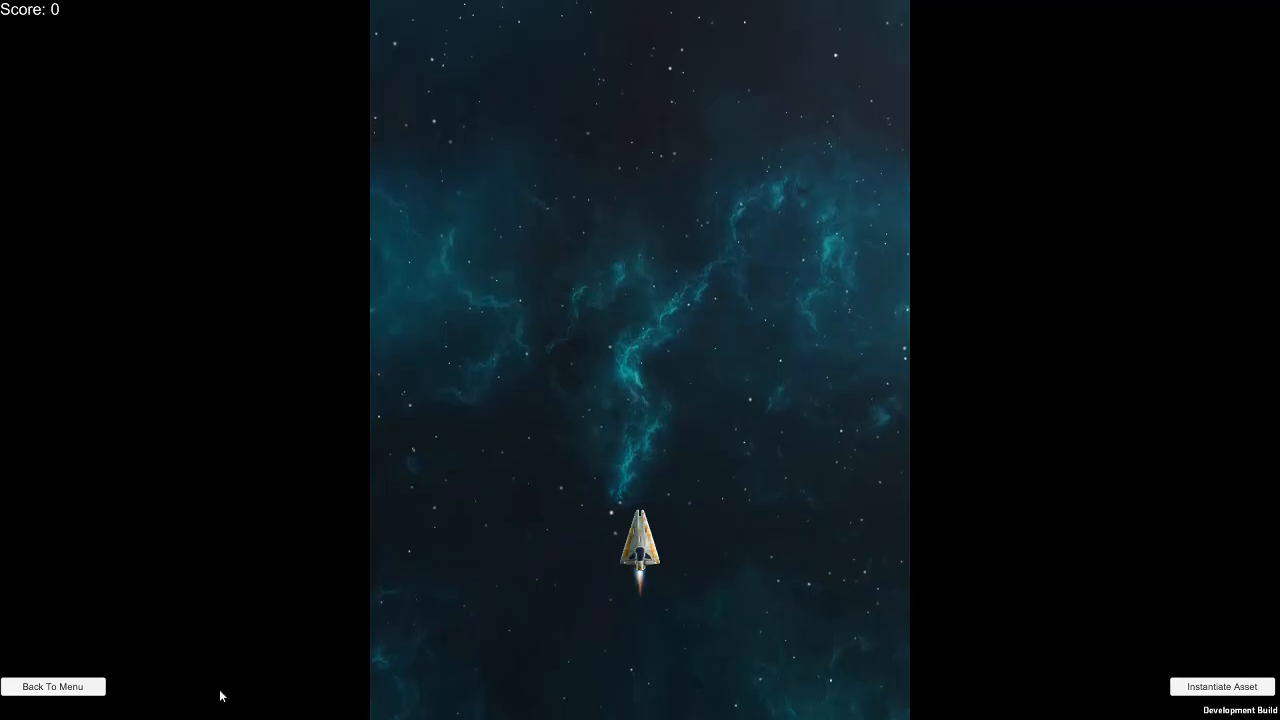
click(52, 686)
click(647, 476)
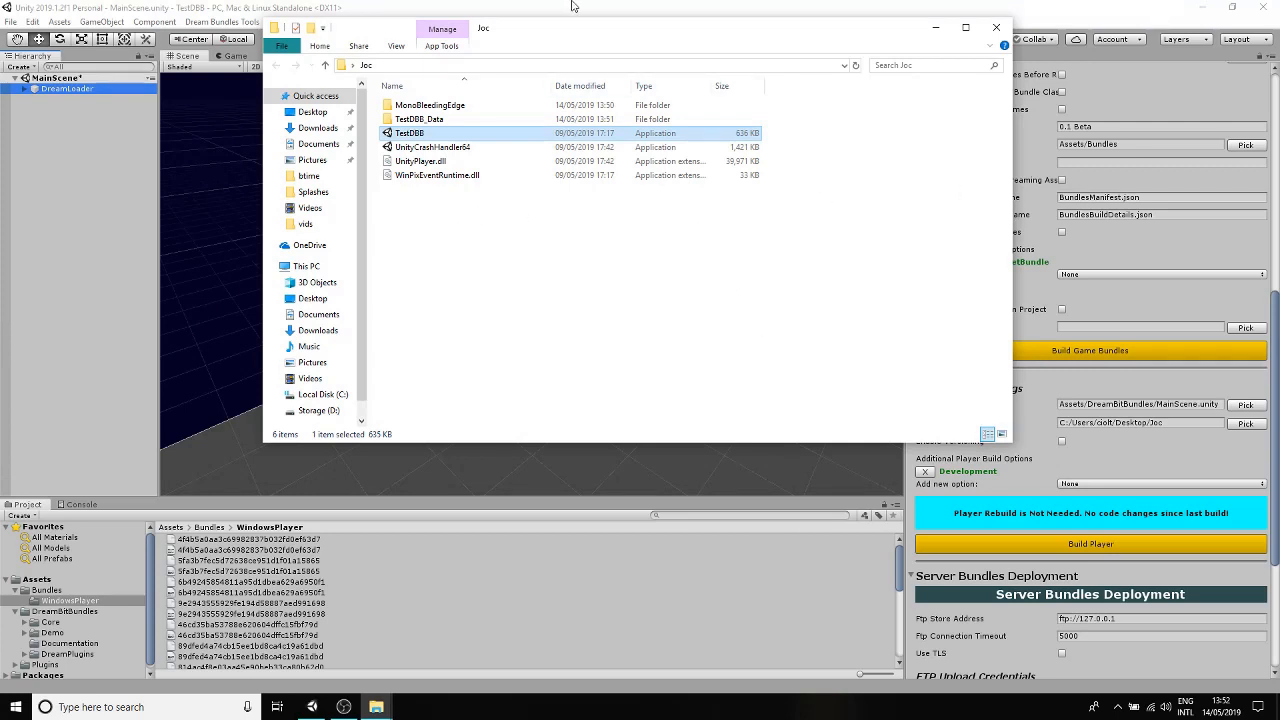
Step: Switch back to Unity and save MainScene
click(448, 6)
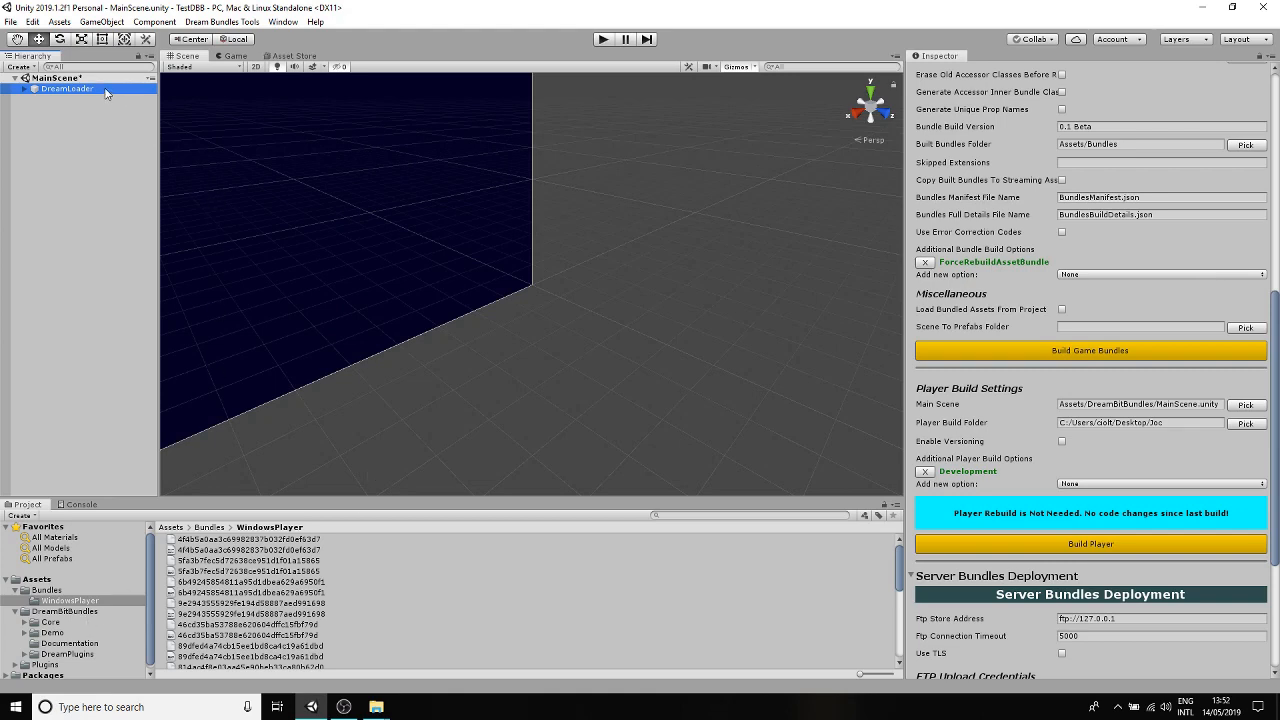
key(ctrl+s)
Step: Set the X rotation of the Main Menu Camera prefab in the DemoMenu Camera Bundleables folder to 20
click(24, 634)
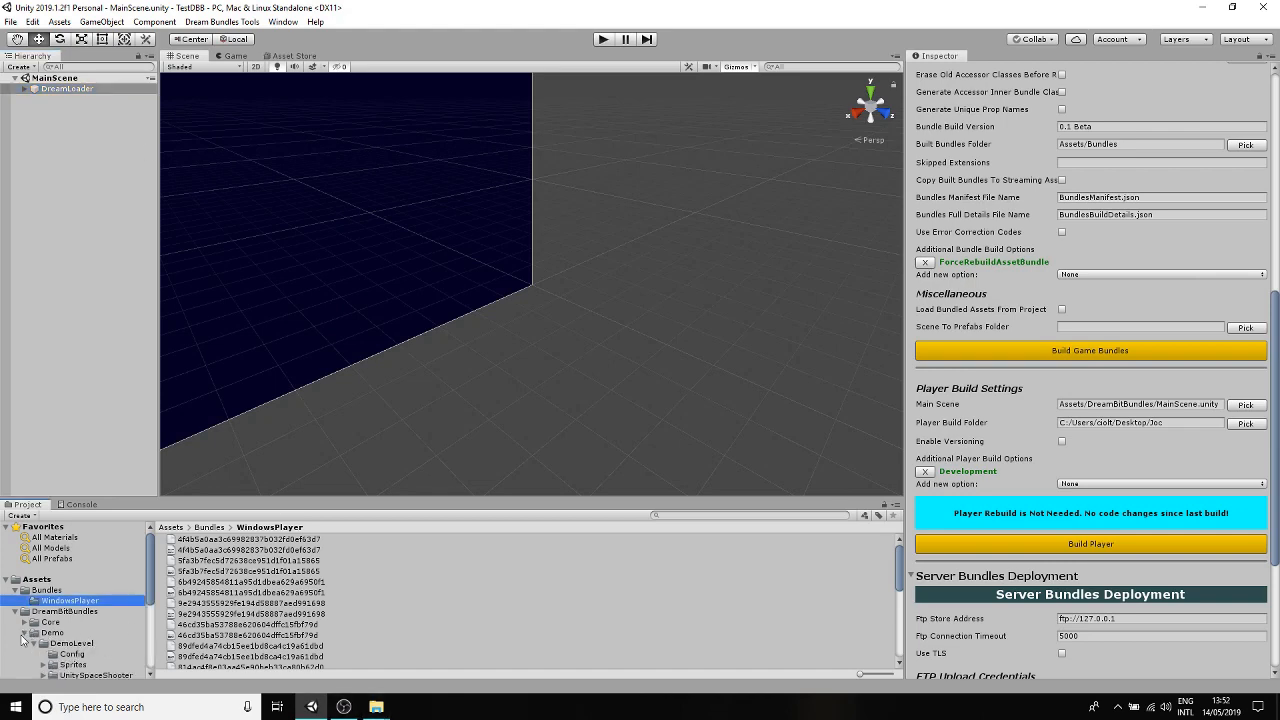
scroll(87, 628, down, 3)
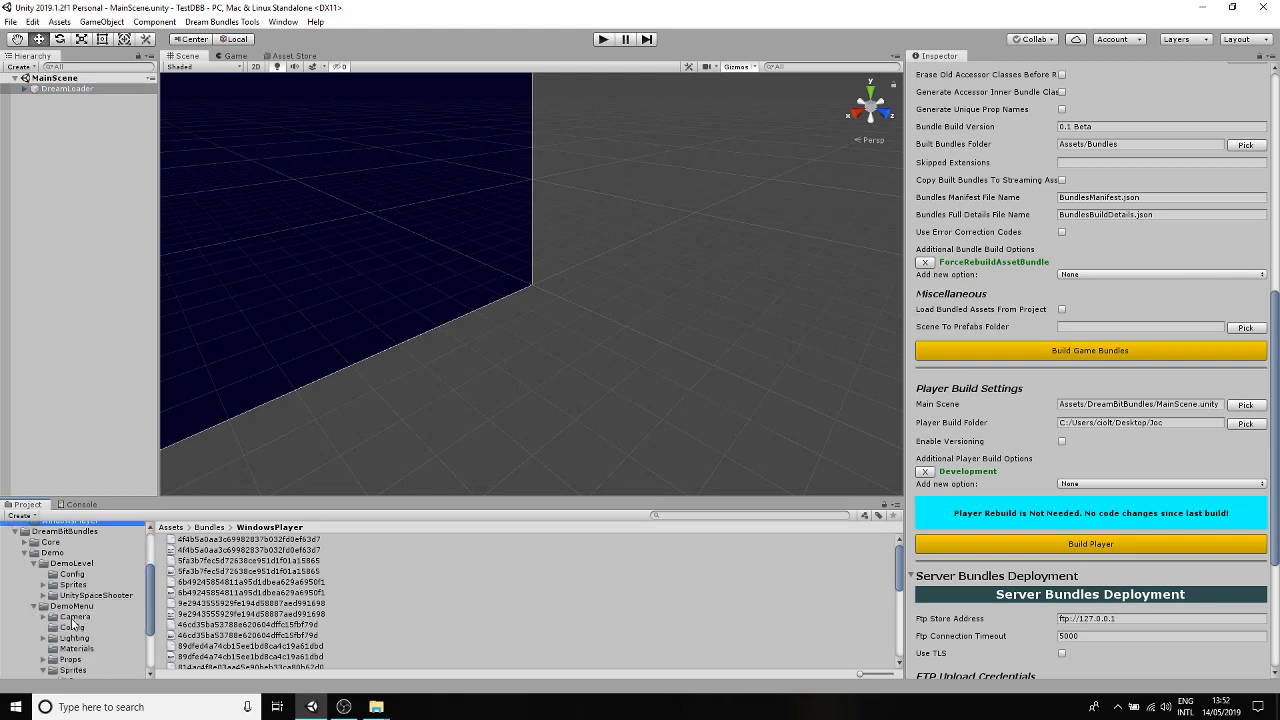
click(75, 617)
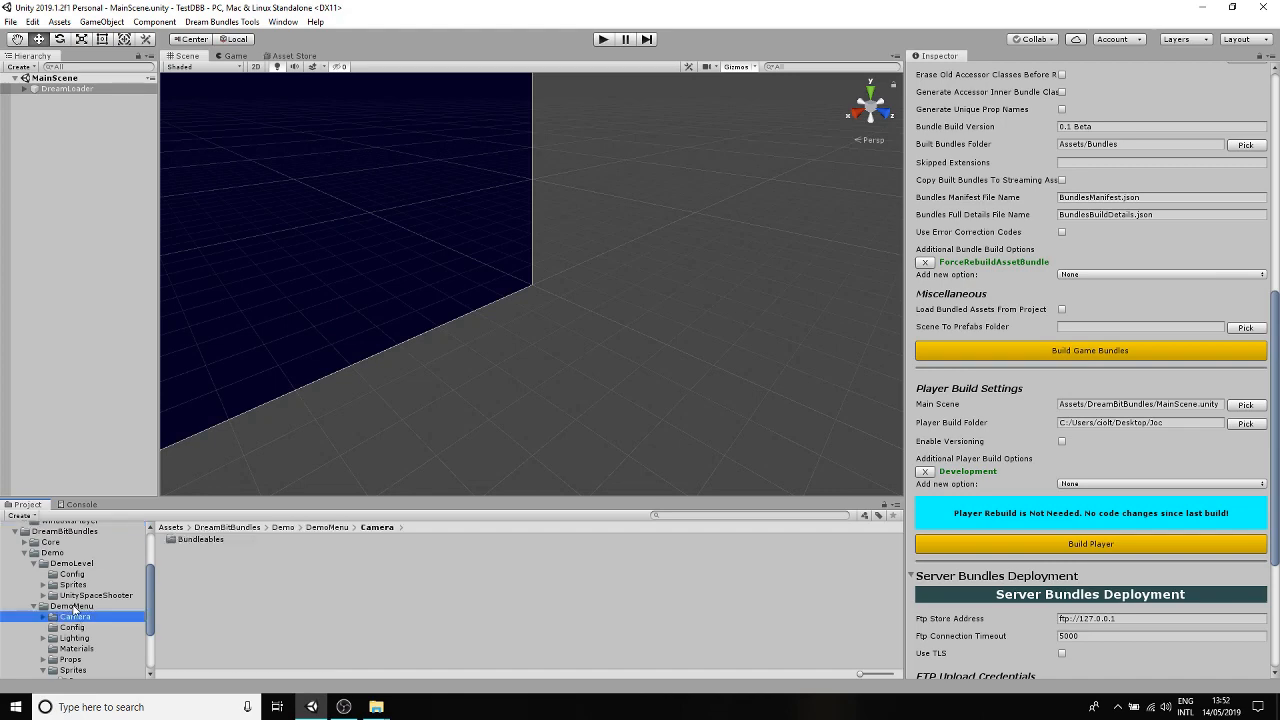
double_click(199, 541)
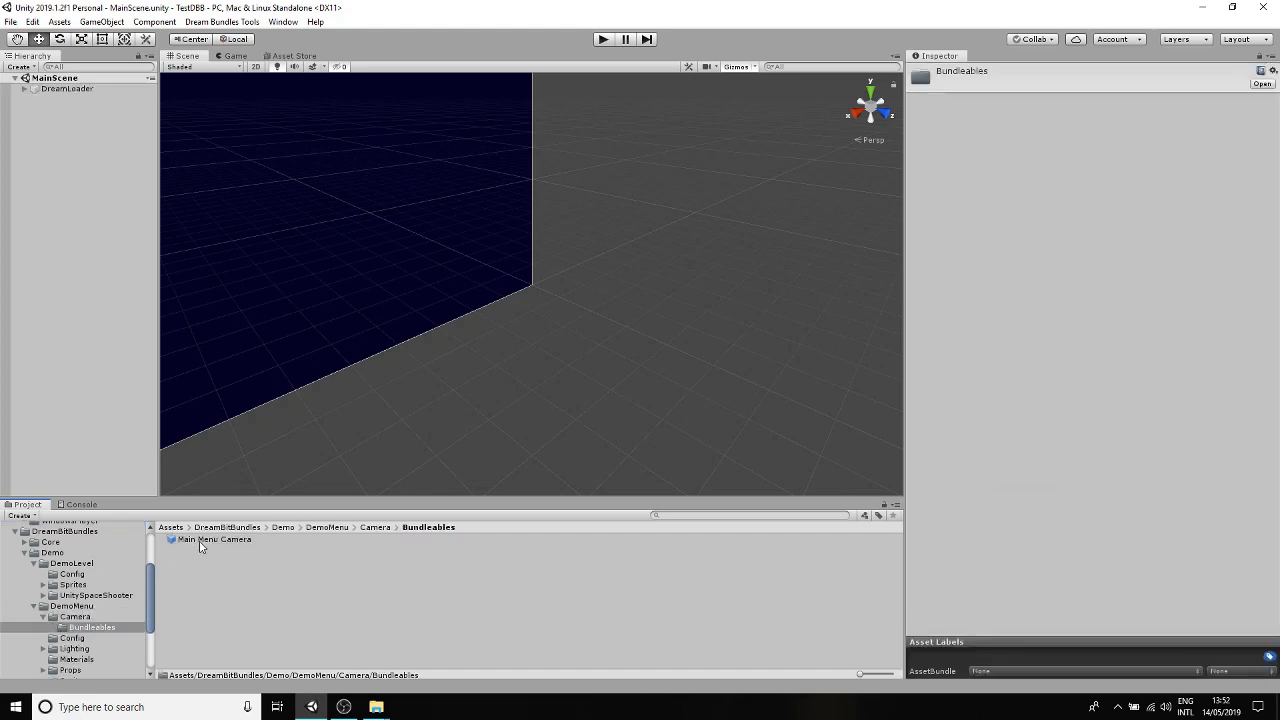
click(200, 541)
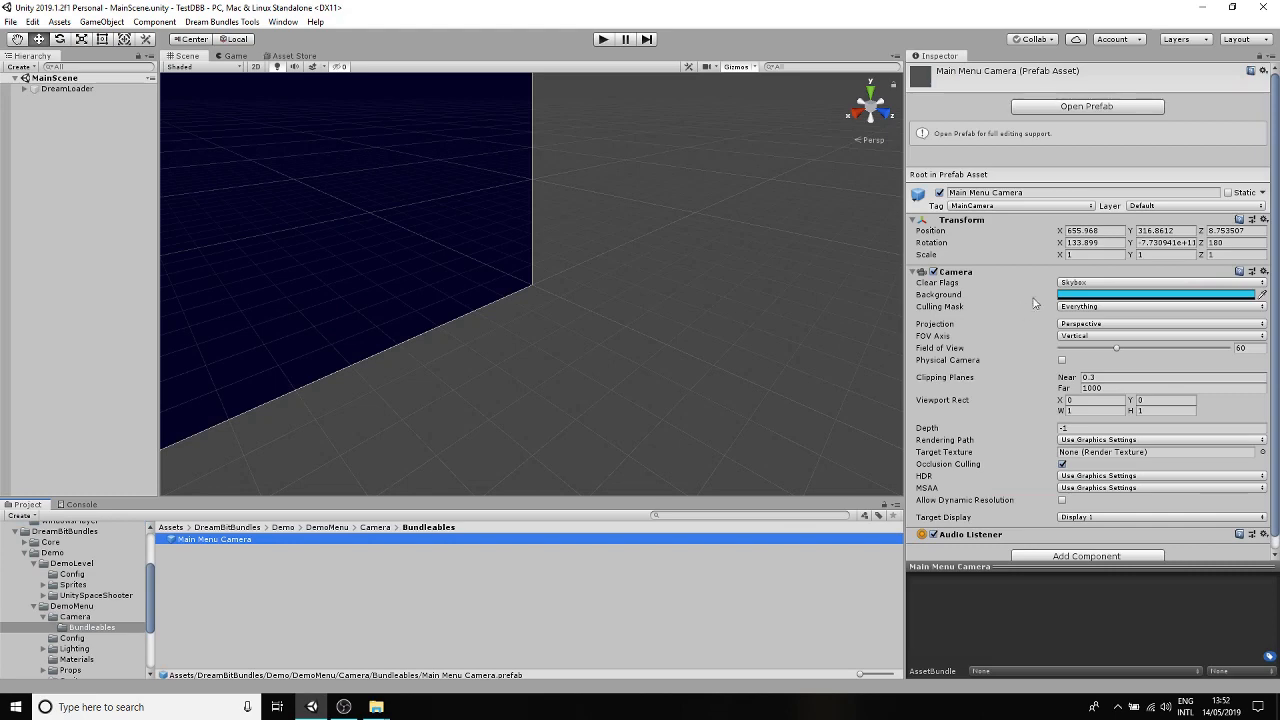
click(1083, 243)
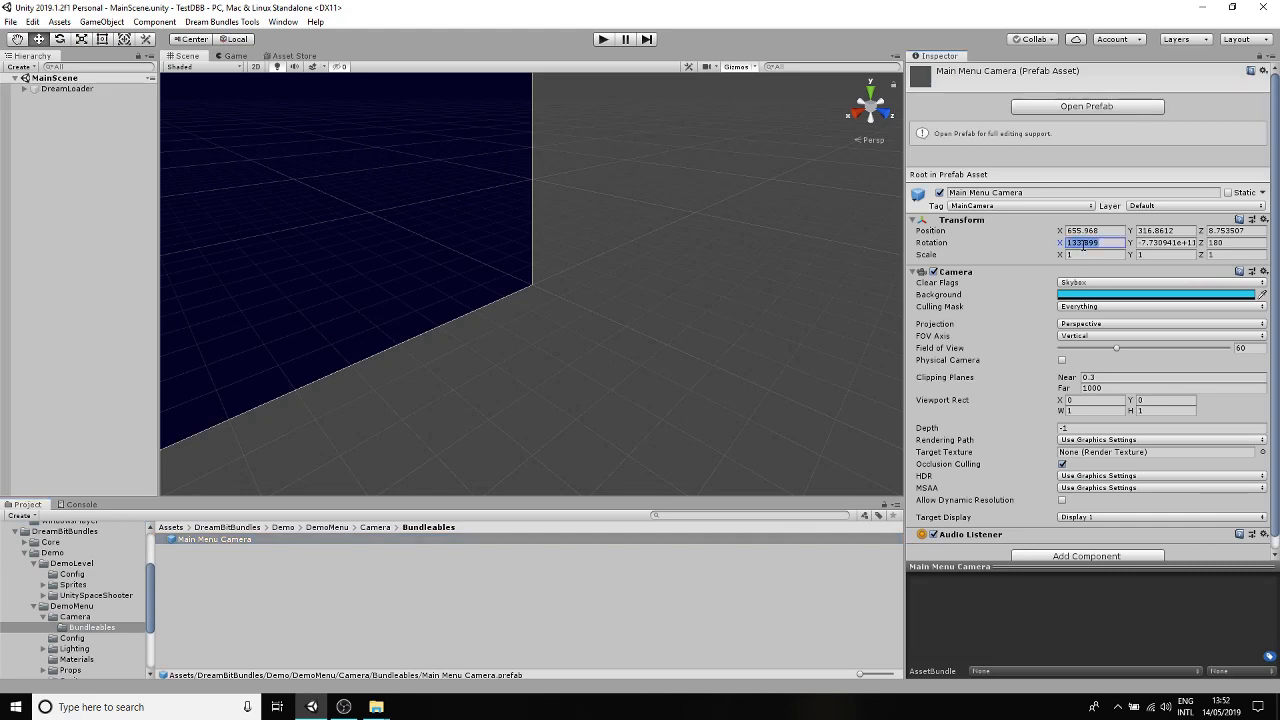
text(20)
Step: Set the X and Y scale of the Props prefab in the DemoMenu Props Bundleables folder to 3
scroll(108, 664, down, 2)
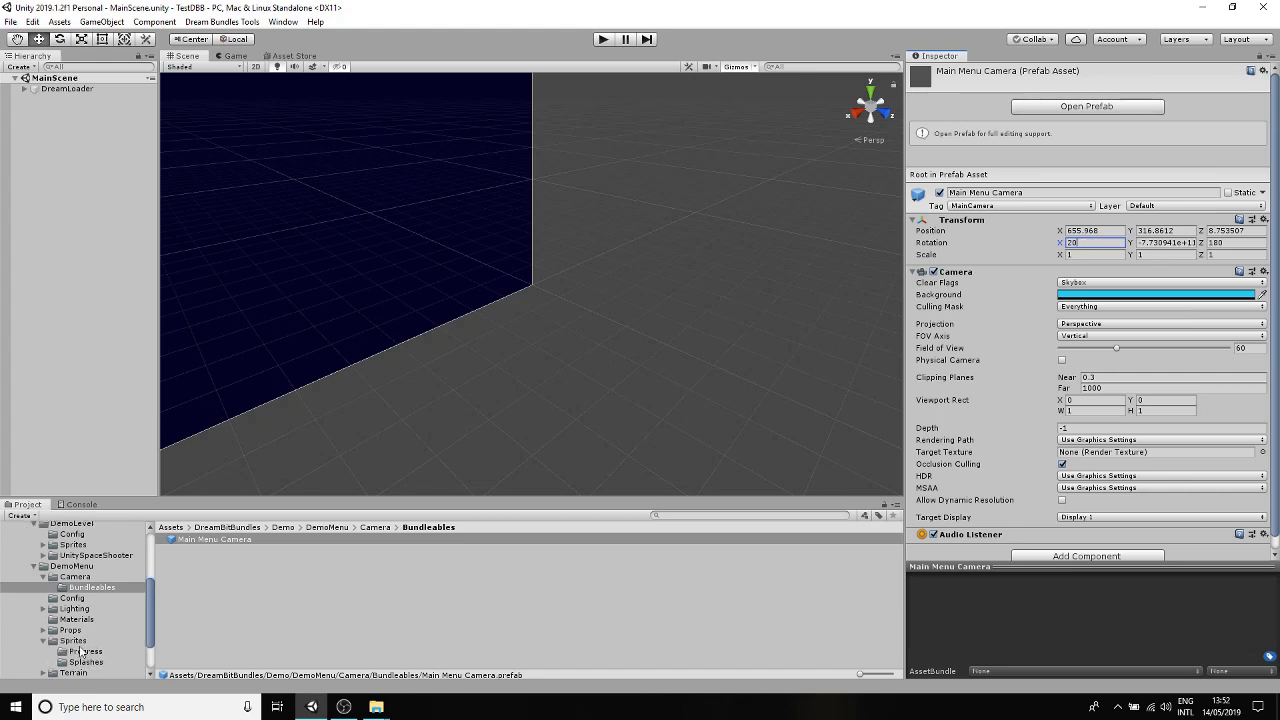
click(72, 630)
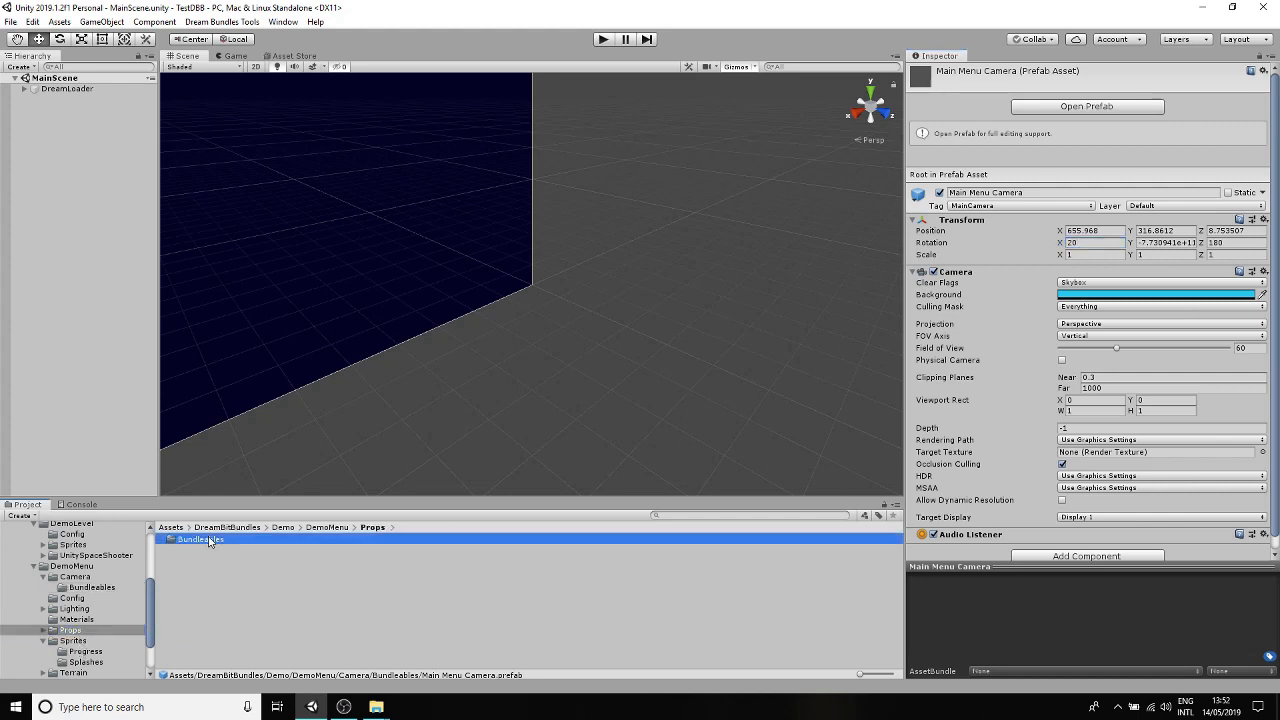
click(205, 540)
double_click(205, 540)
click(200, 541)
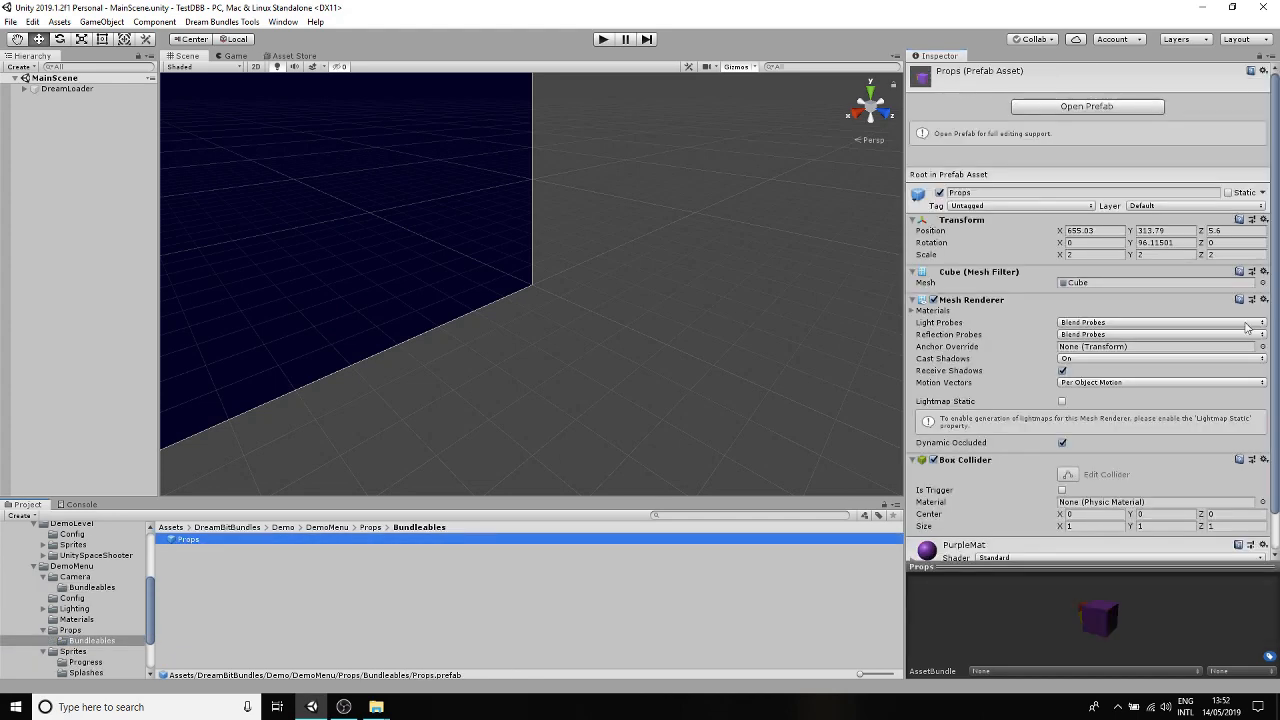
click(1080, 254)
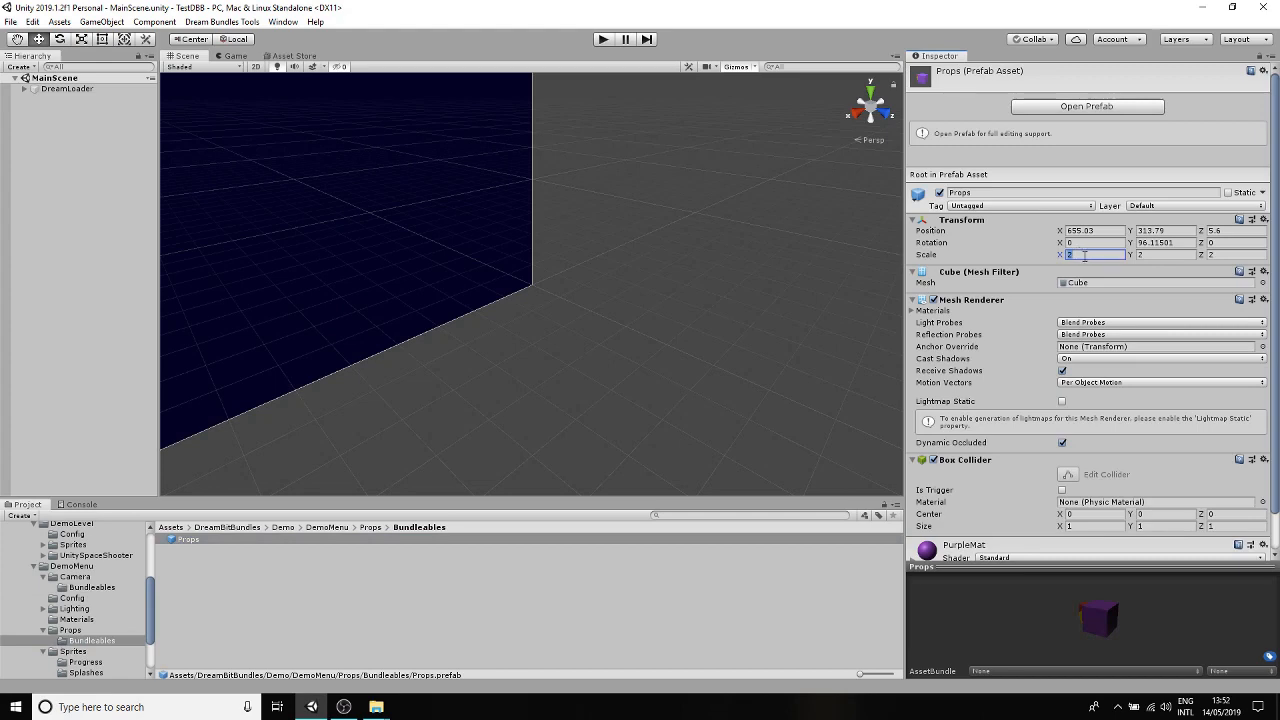
text(3)
key(Tab)
text(3)
click(1226, 256)
Step: Select DreamLoader, glance at the Joc build folder and expand the Batch Operations section back in Unity
click(85, 90)
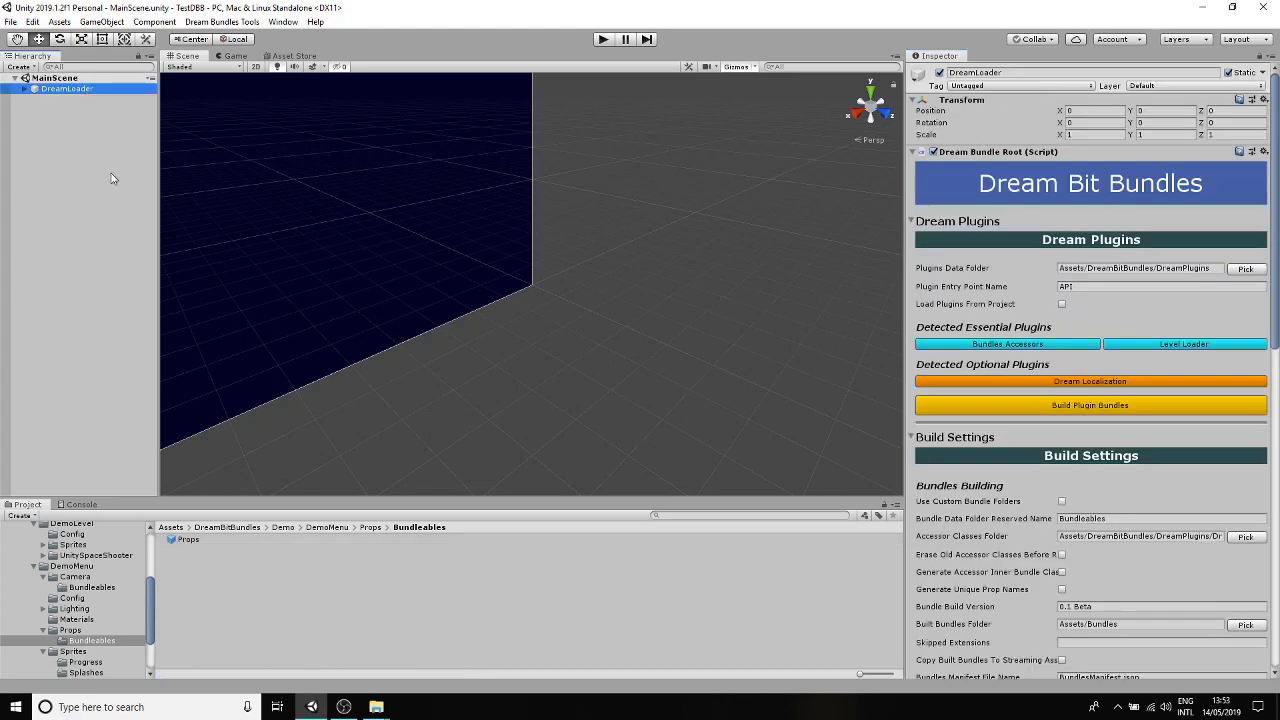
click(380, 708)
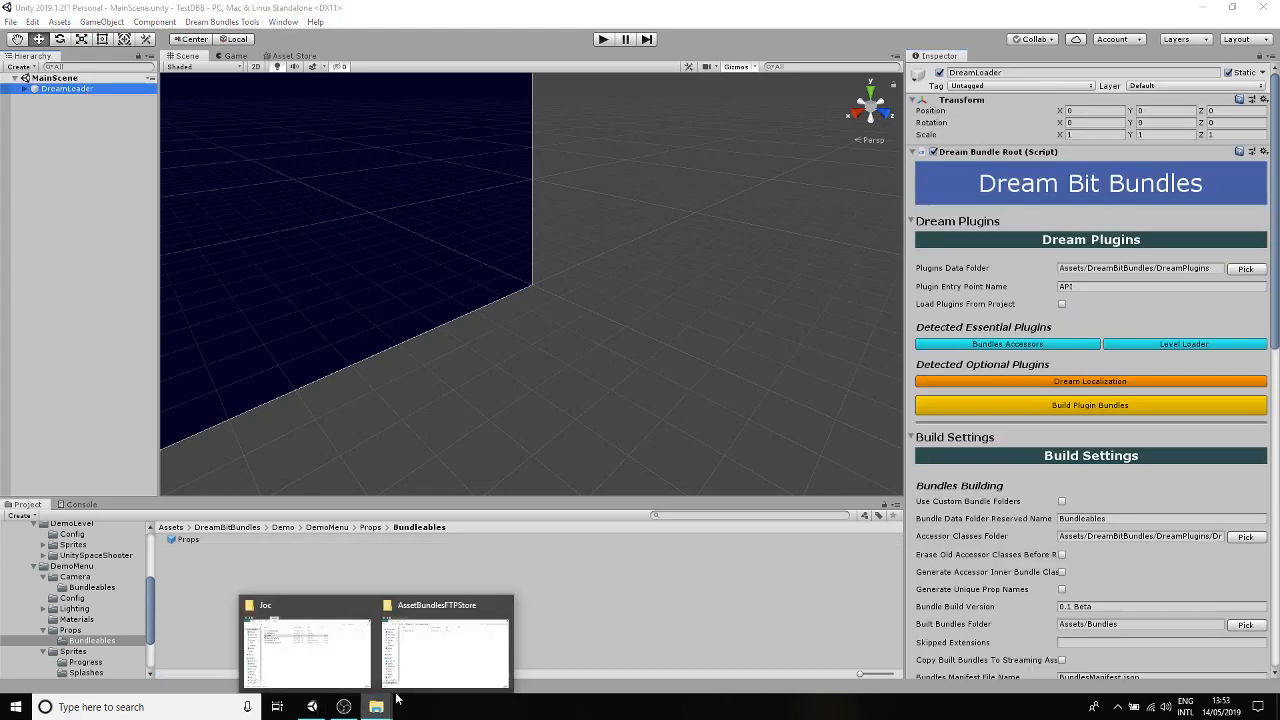
click(340, 660)
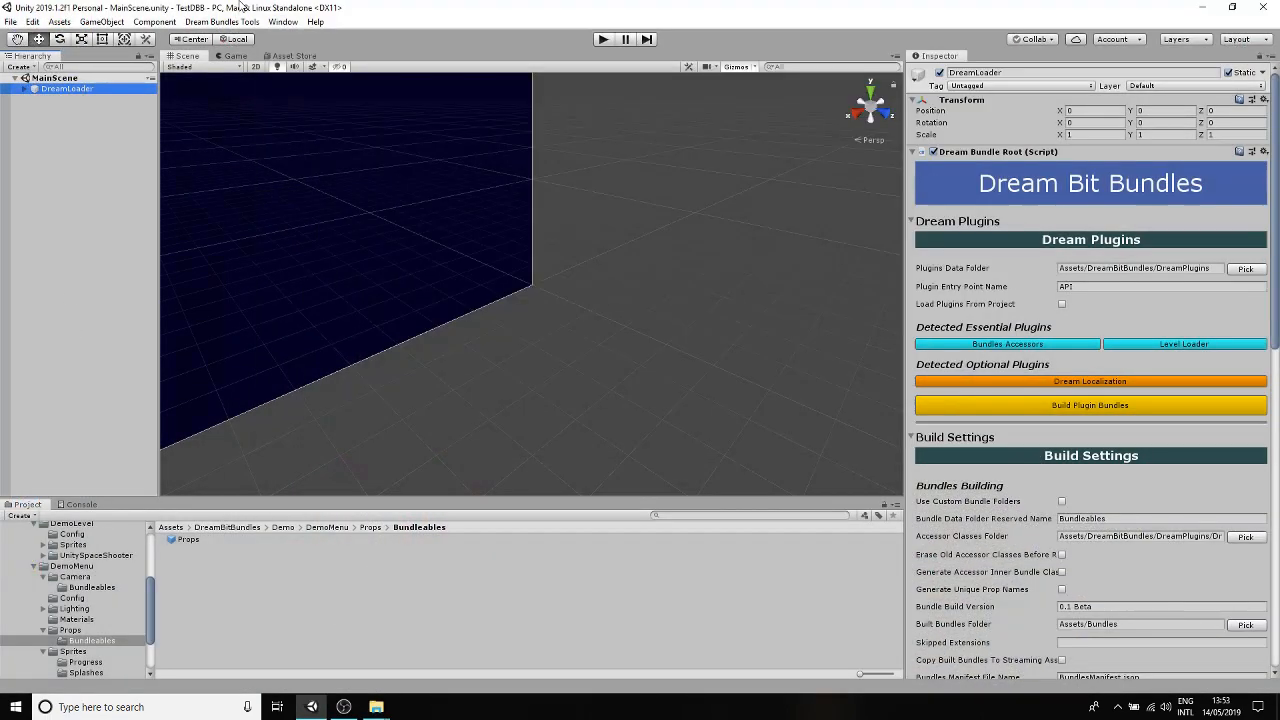
click(243, 7)
scroll(982, 397, down, 10)
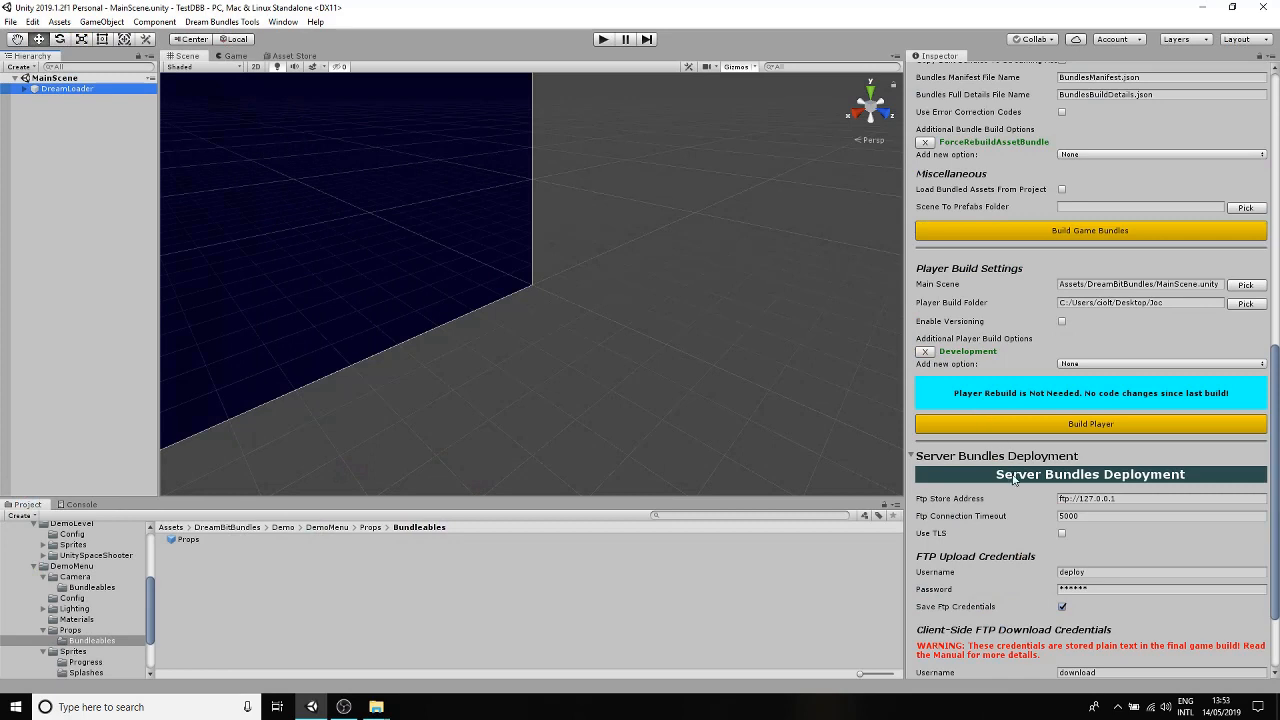
scroll(1013, 478, down, 5)
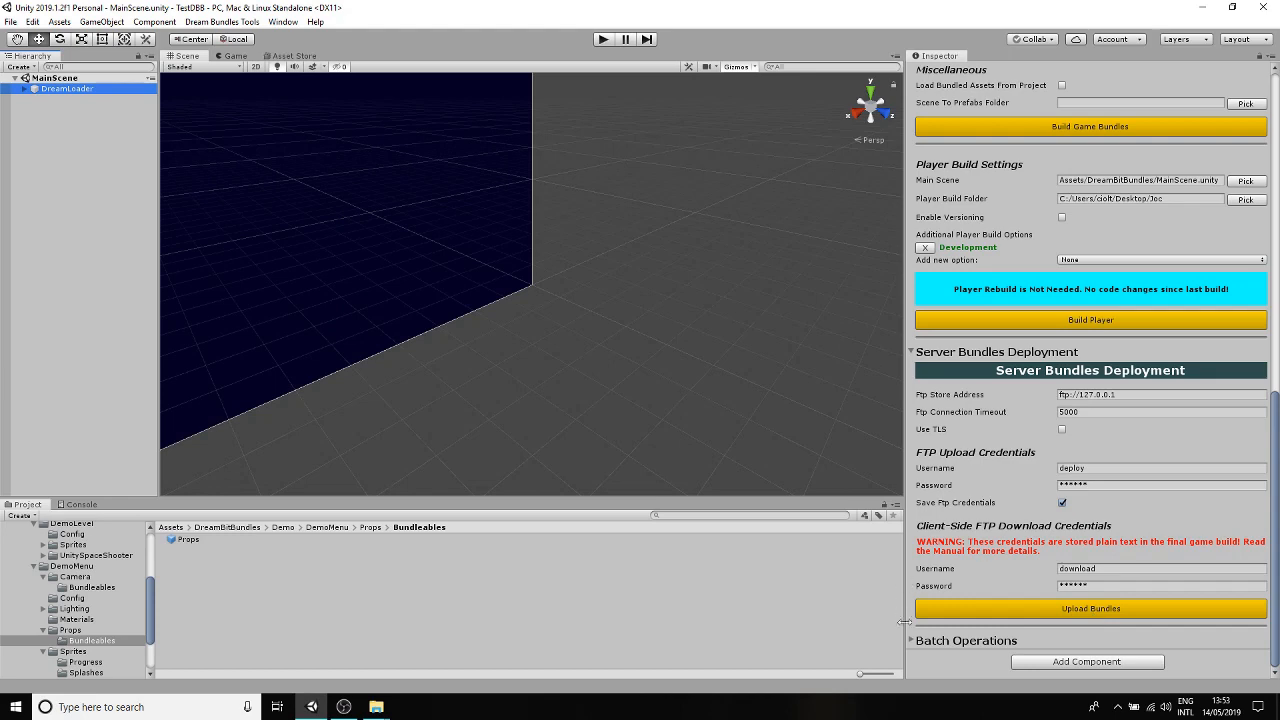
click(965, 645)
scroll(1022, 606, down, 2)
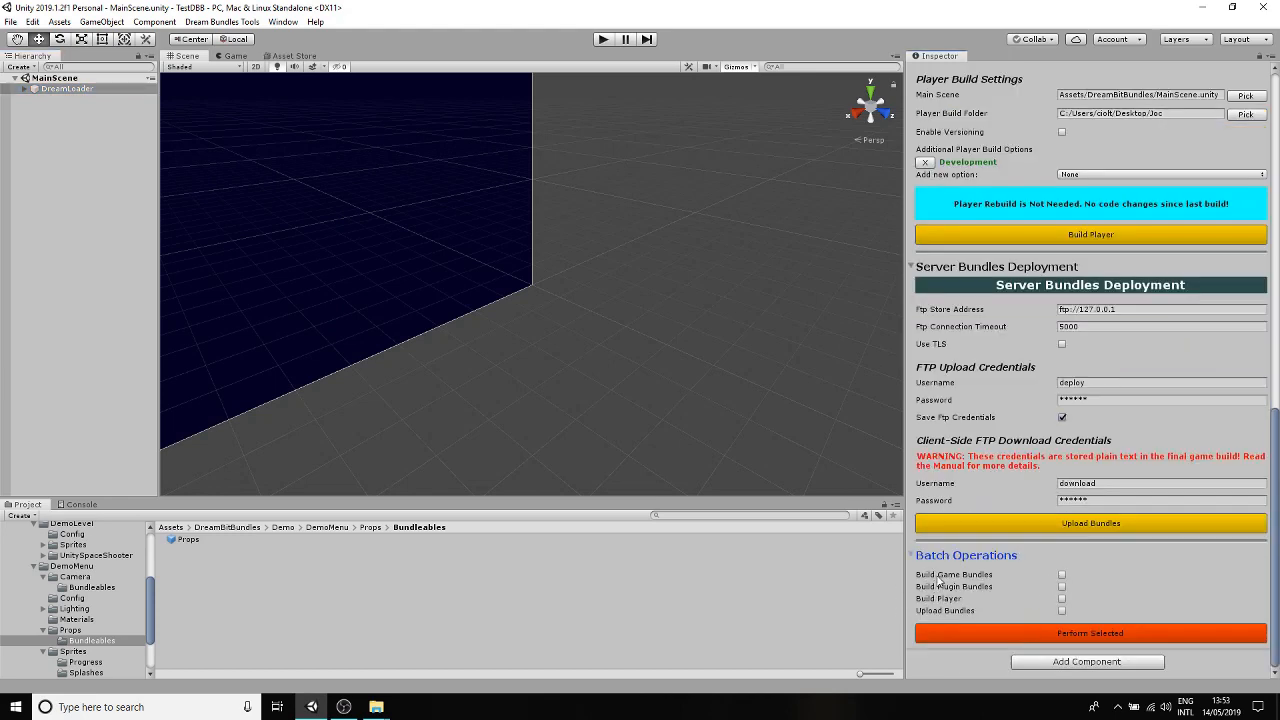
Step: Run a batch operation with Build Game Bundles and Upload Bundles enabled, and dismiss the completion message
click(1062, 575)
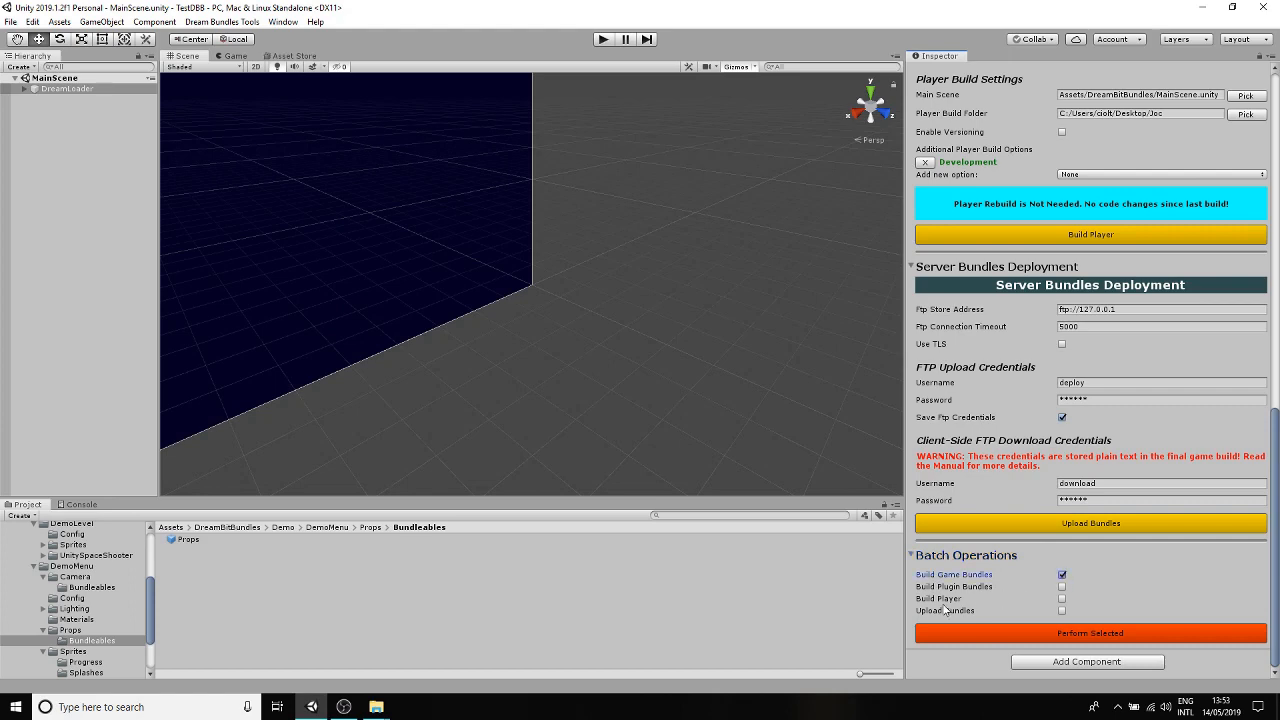
click(1062, 610)
click(1052, 634)
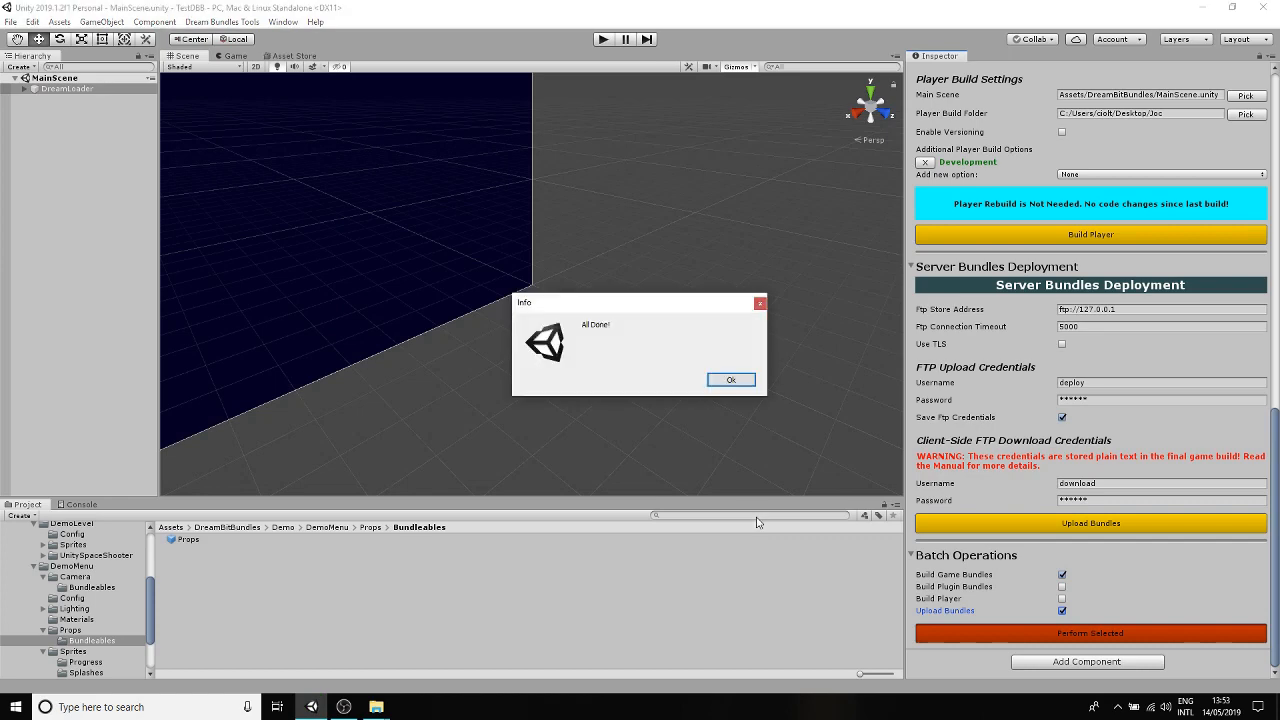
click(730, 381)
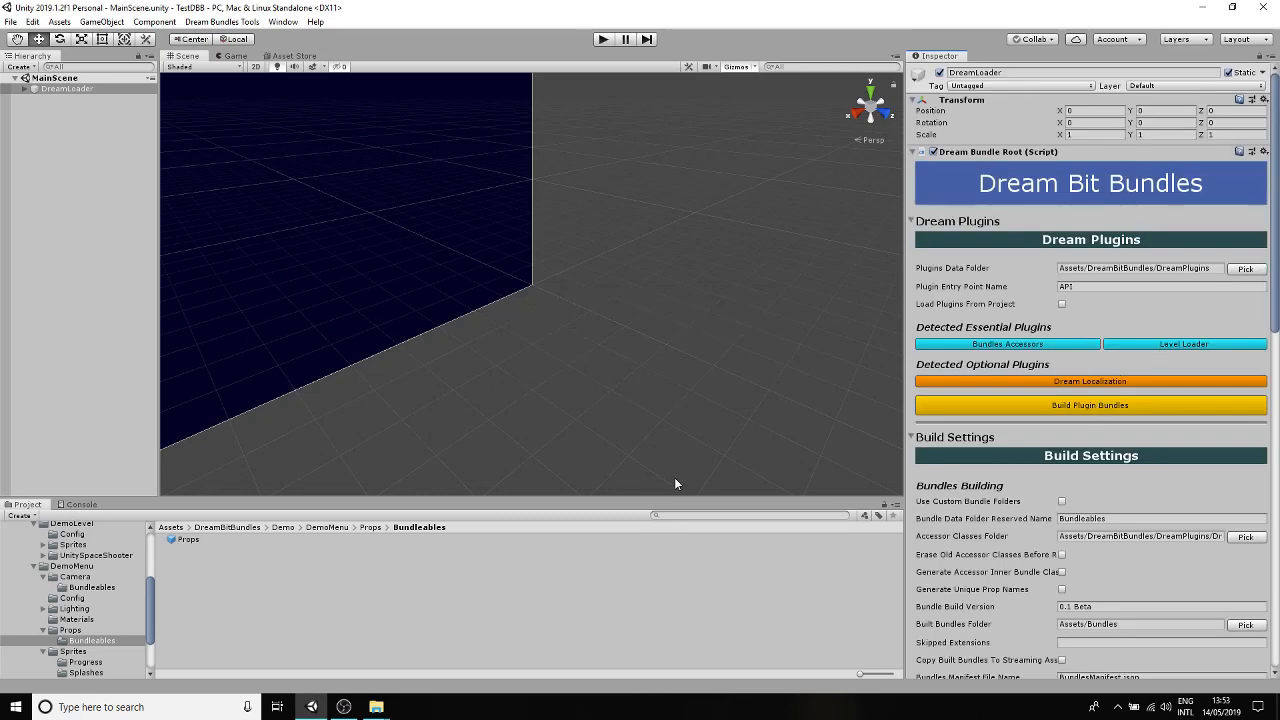
Step: Show the Unity Console, launch TestDBB from the Joc build folder to check the updated main menu, and quit the demo back to Unity
click(68, 506)
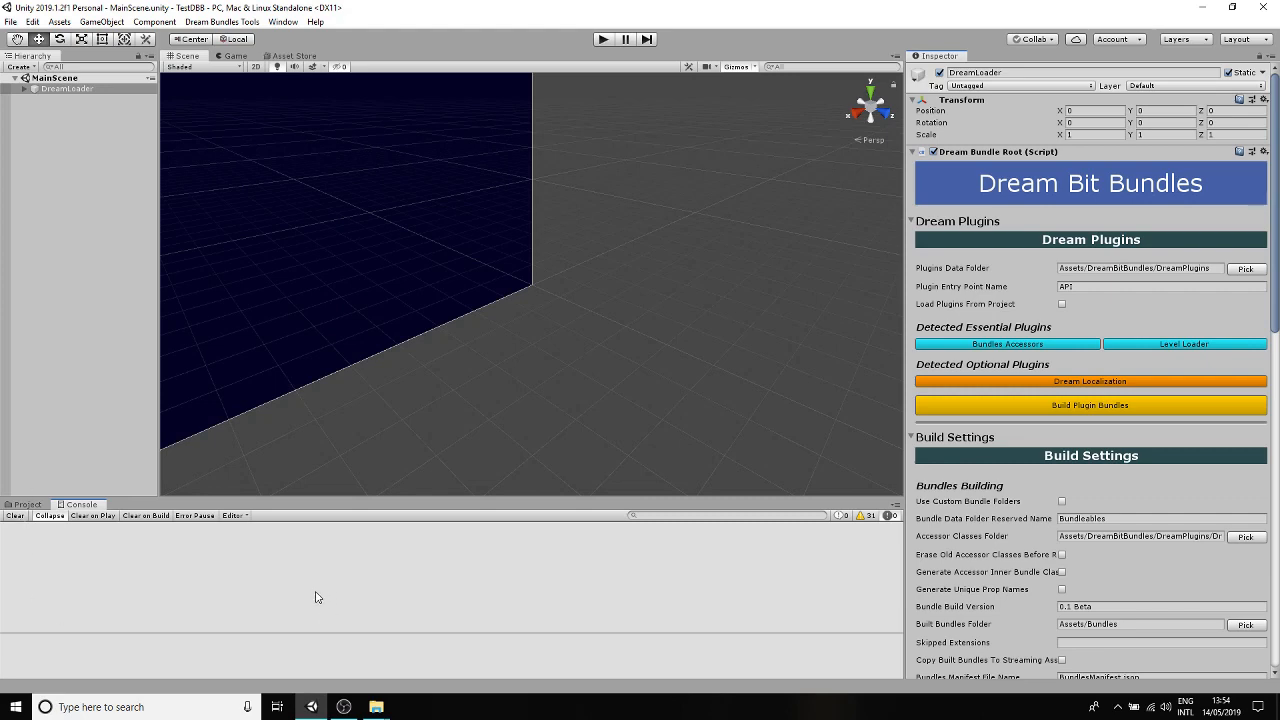
mouse_move(376, 707)
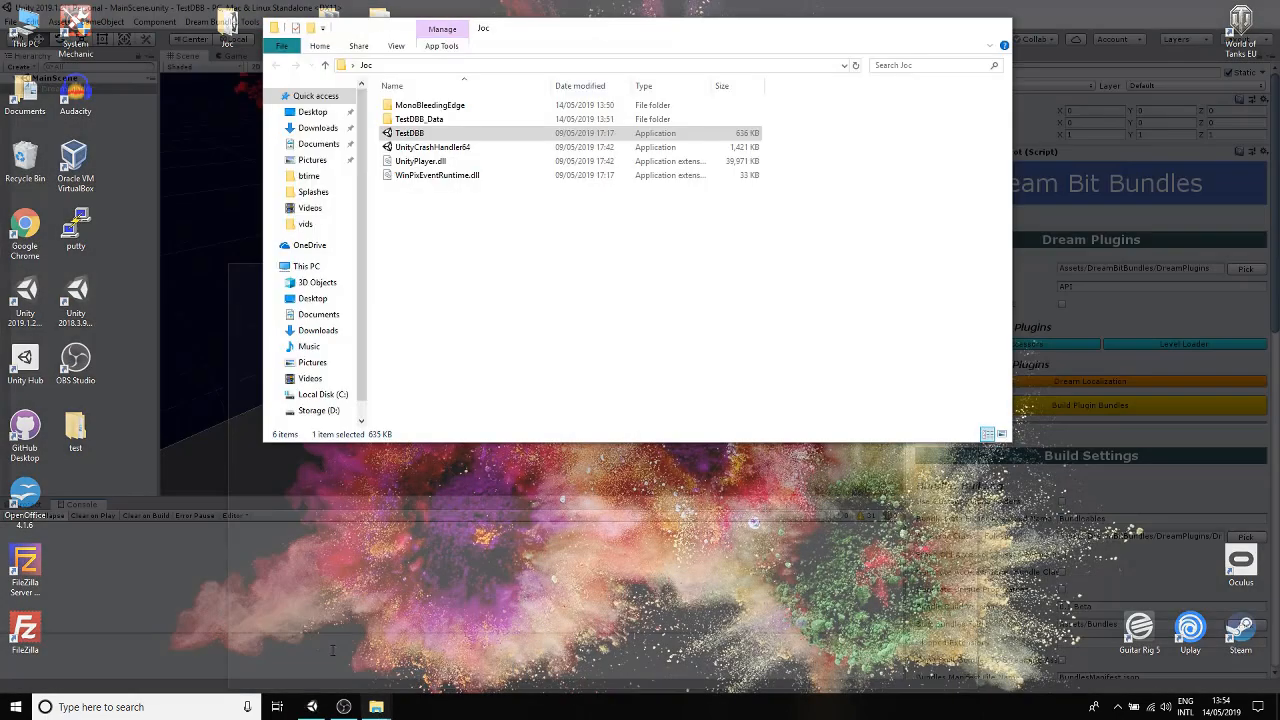
click(333, 656)
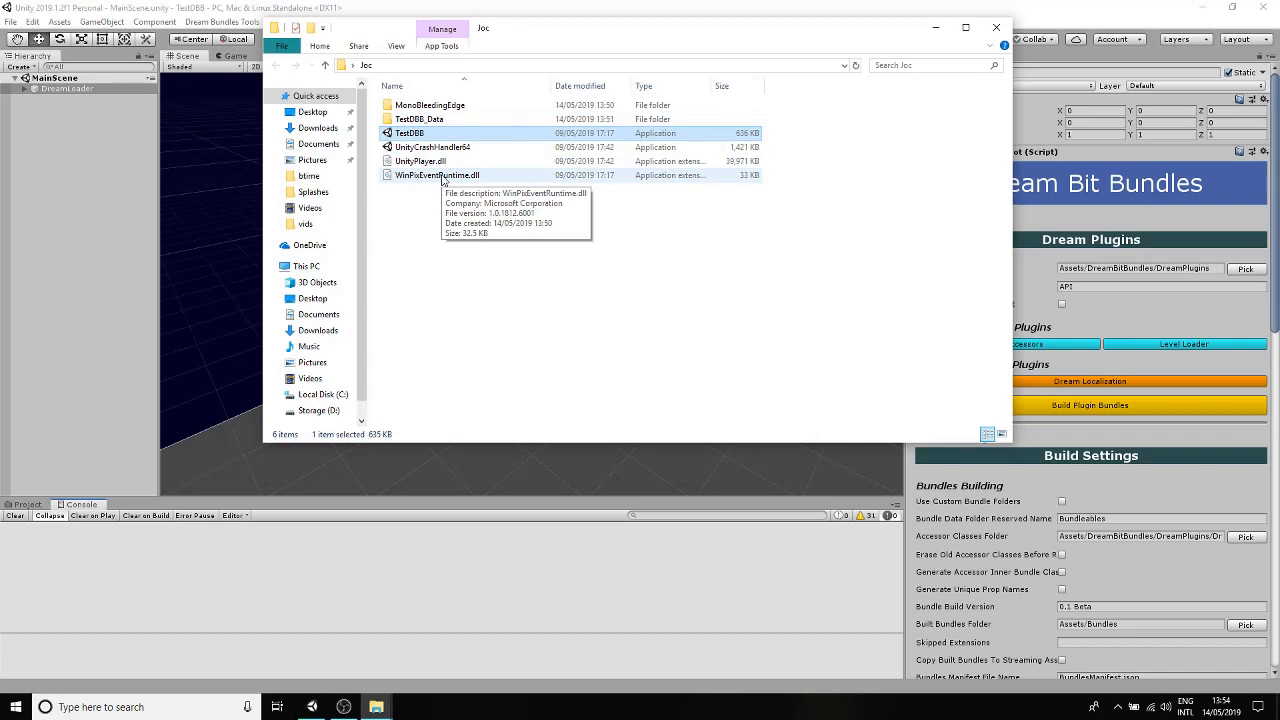
click(487, 261)
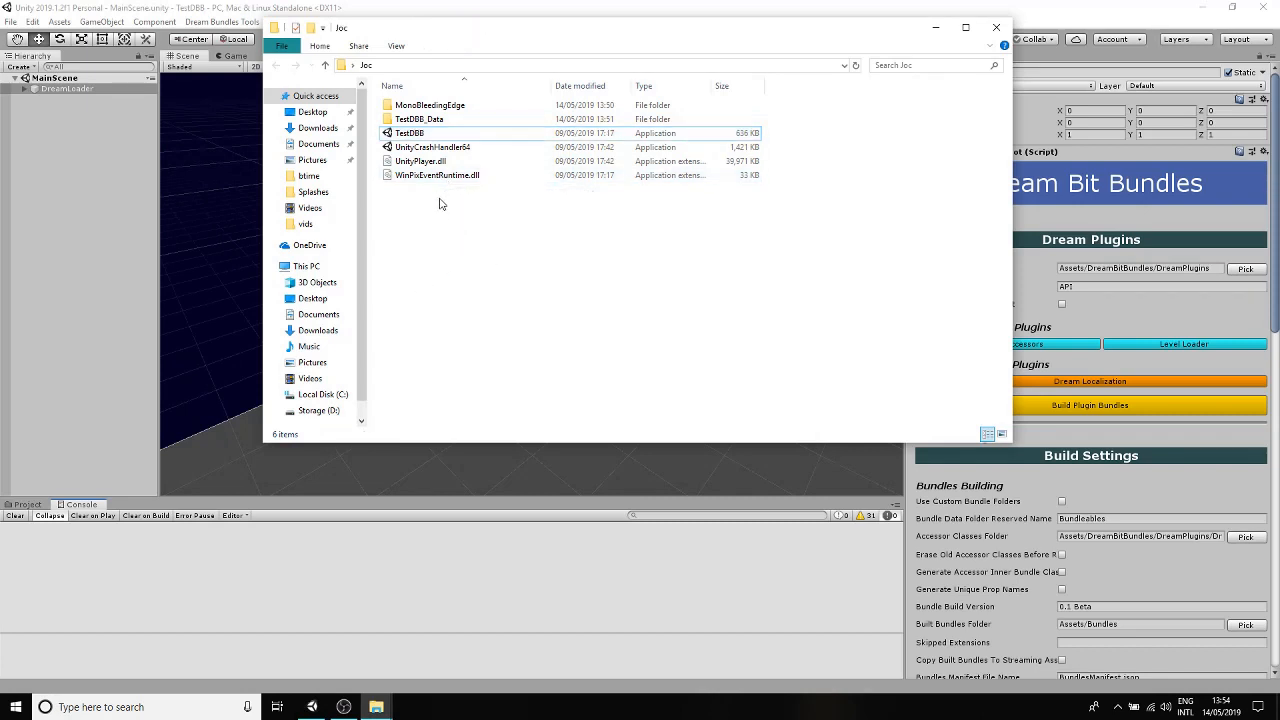
double_click(415, 137)
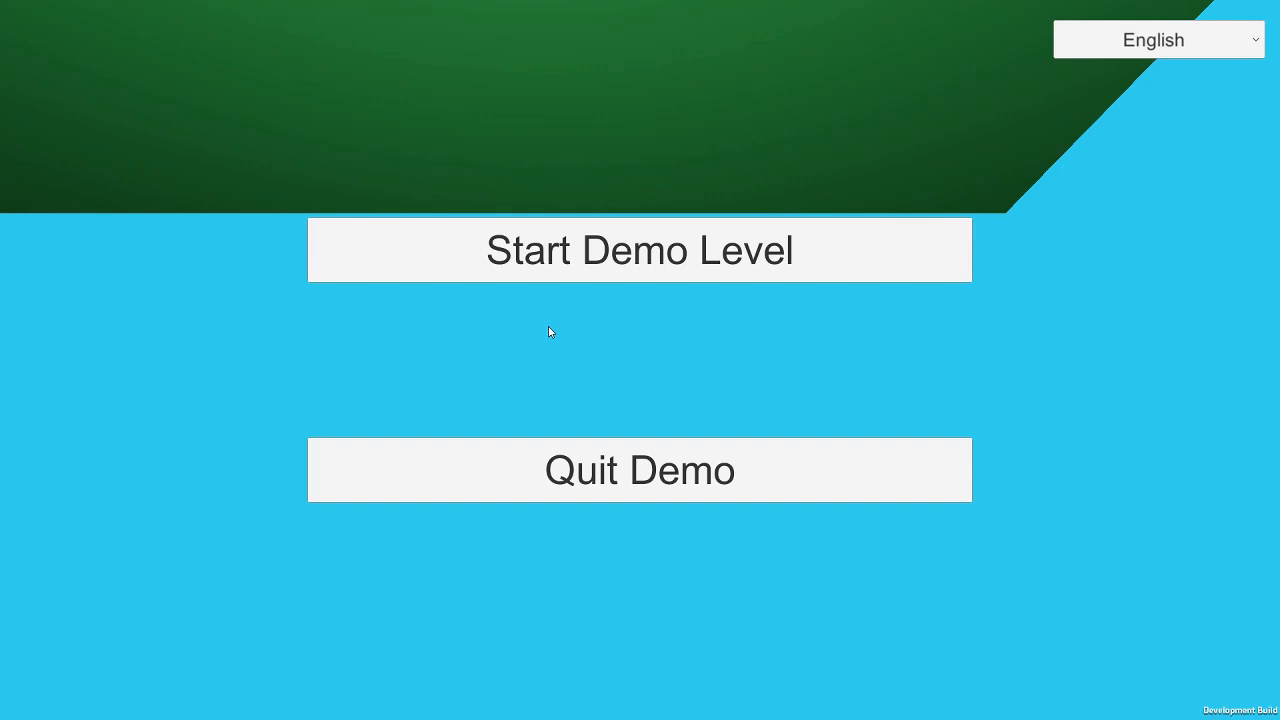
click(589, 470)
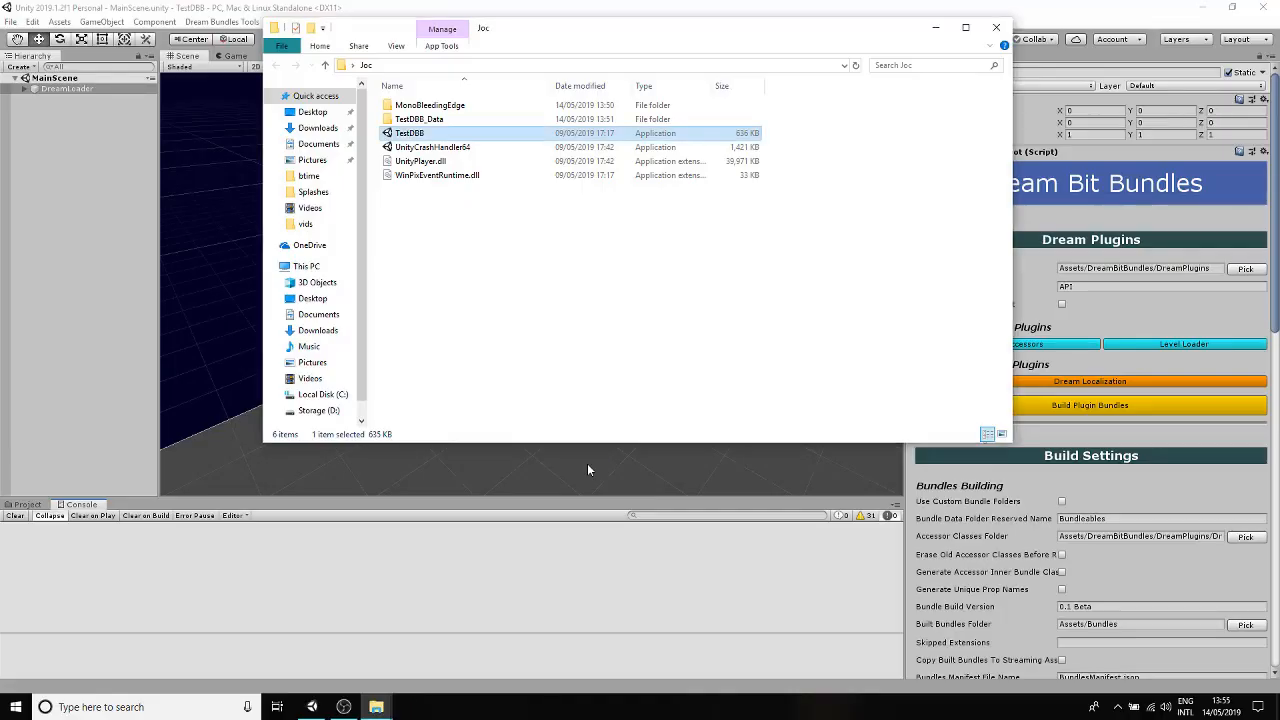
click(933, 31)
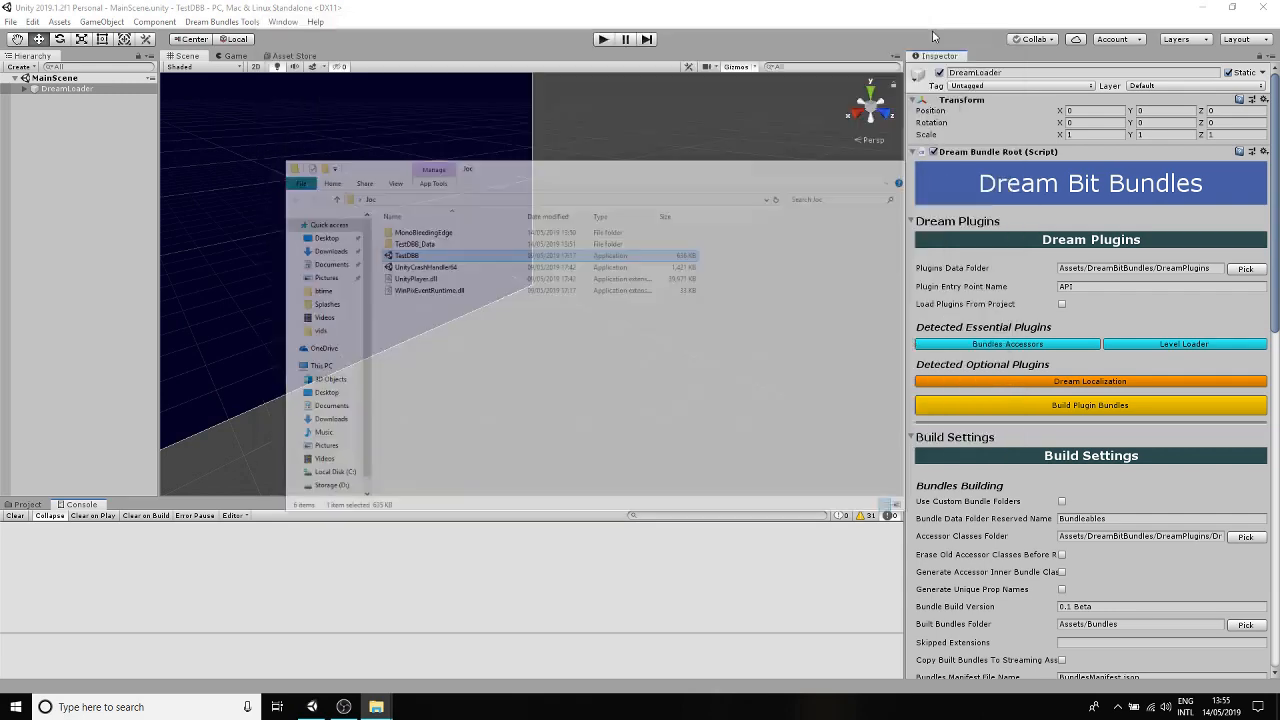
Step: Review DreamLoader's server deployment, batch operation and player build settings, including whether a player rebuild is needed
scroll(1013, 450, down, 8)
scroll(1013, 450, down, 8)
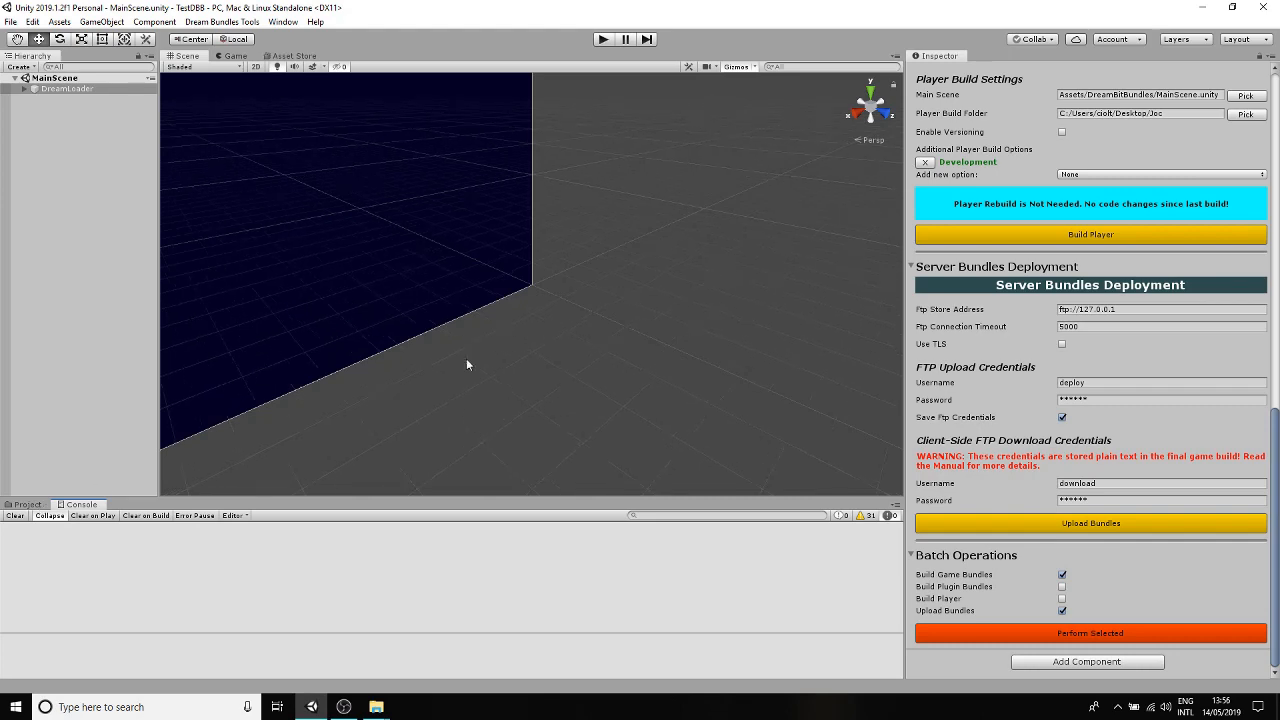
scroll(1021, 375, up, 4)
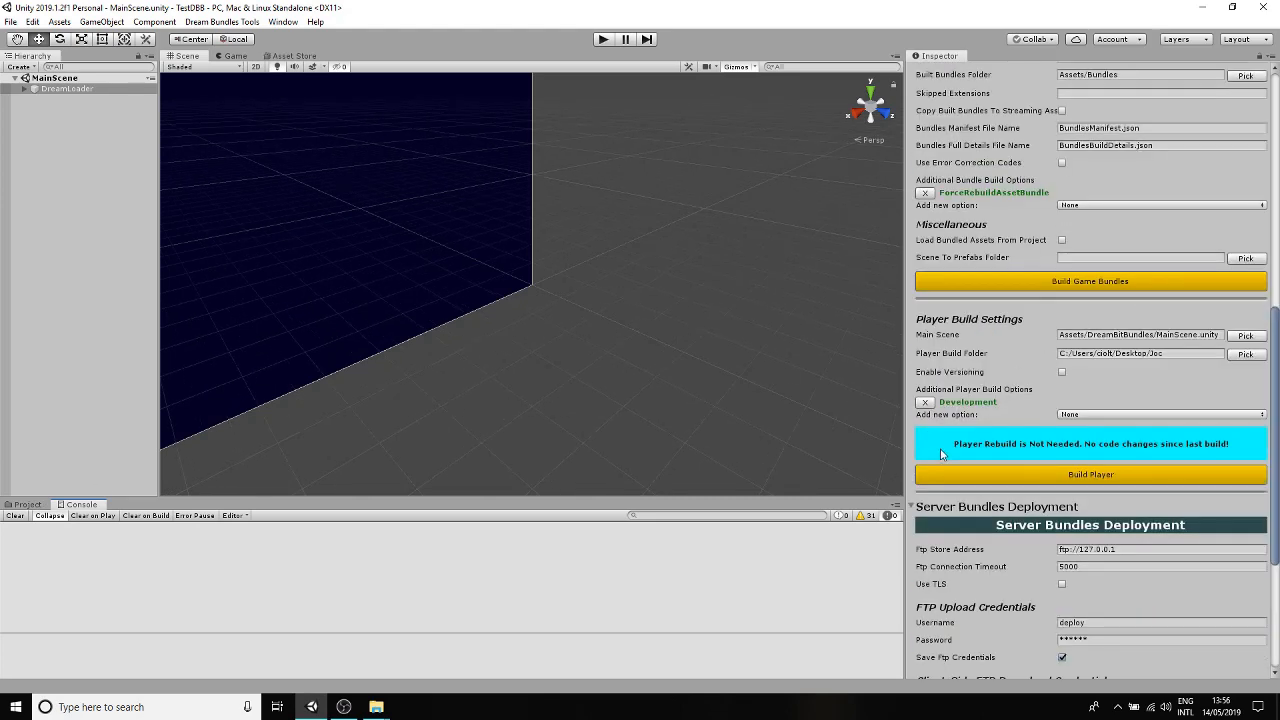